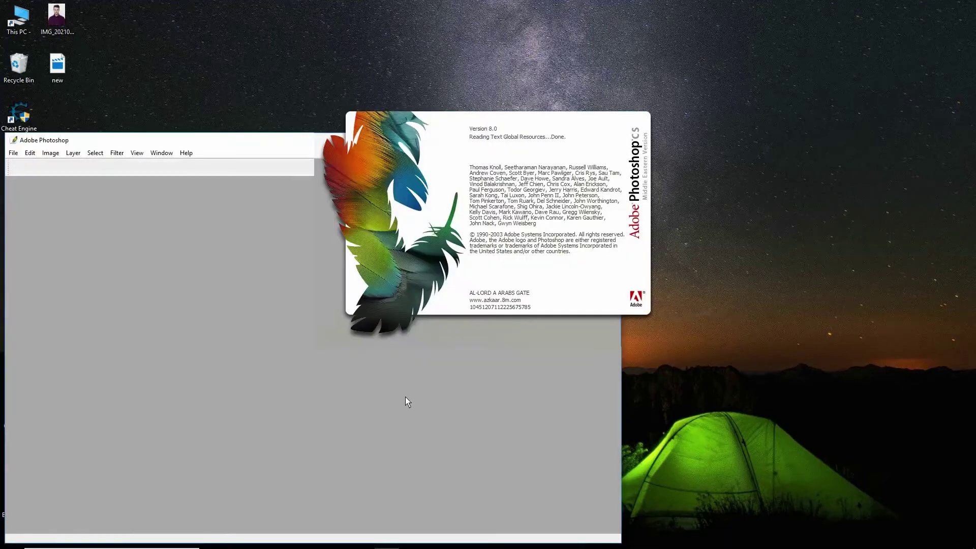
Postpone the product registration and open the B0506-COTTONWORLDS photo of the man in the purple shirt from the desktop
{"action": "left_click", "coordinate": [473, 312]}
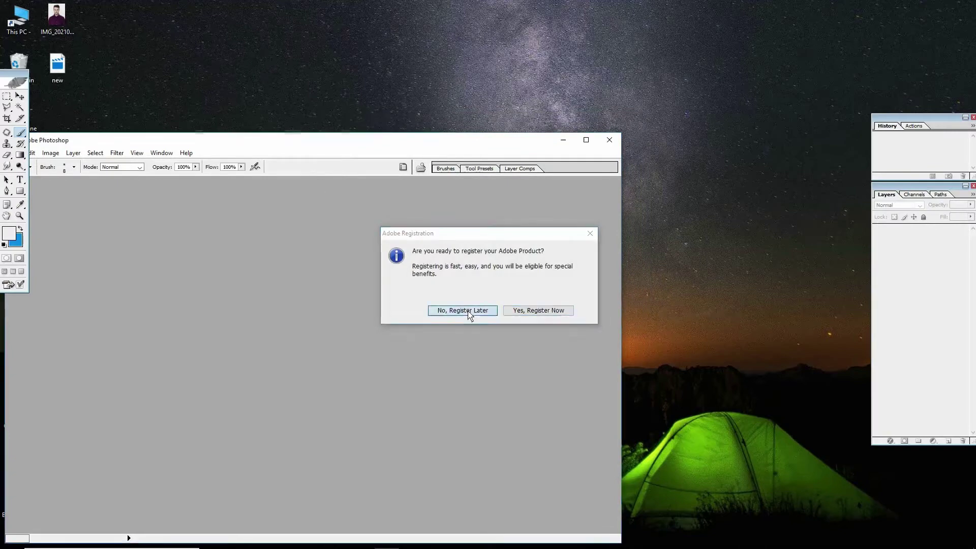
{"action": "left_click", "coordinate": [614, 376]}
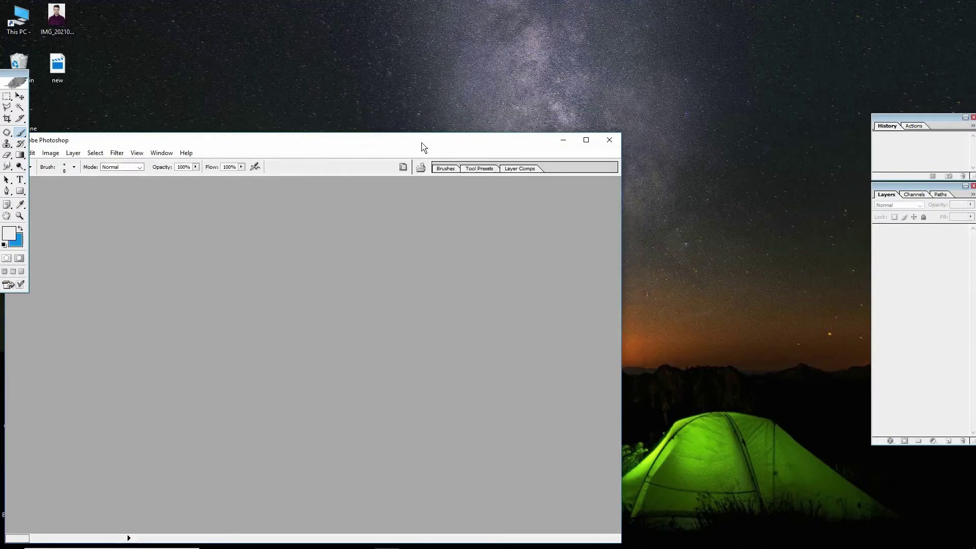
{"action": "left_click_drag", "start_coordinate": [450, 145], "coordinate": [666, 107]}
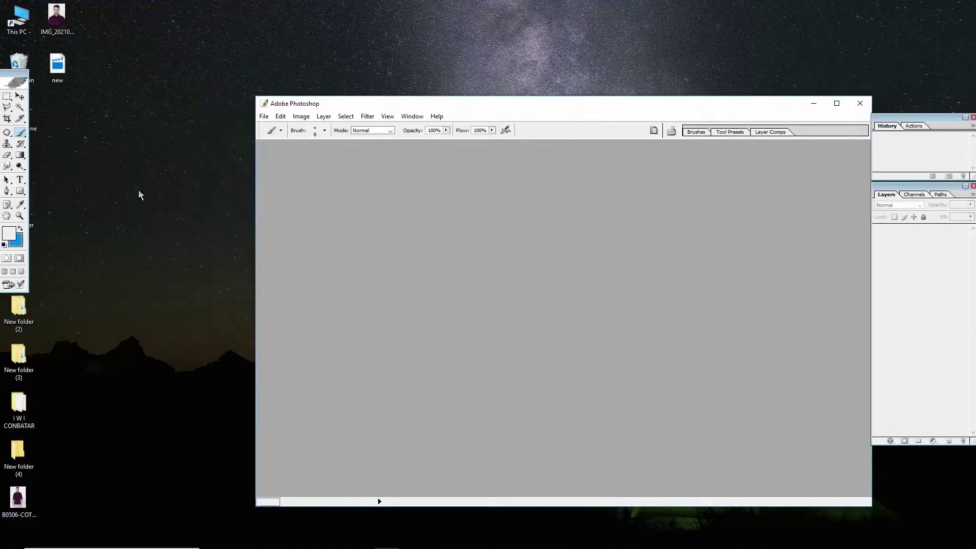
{"action": "left_click_drag", "start_coordinate": [18, 499], "coordinate": [471, 261]}
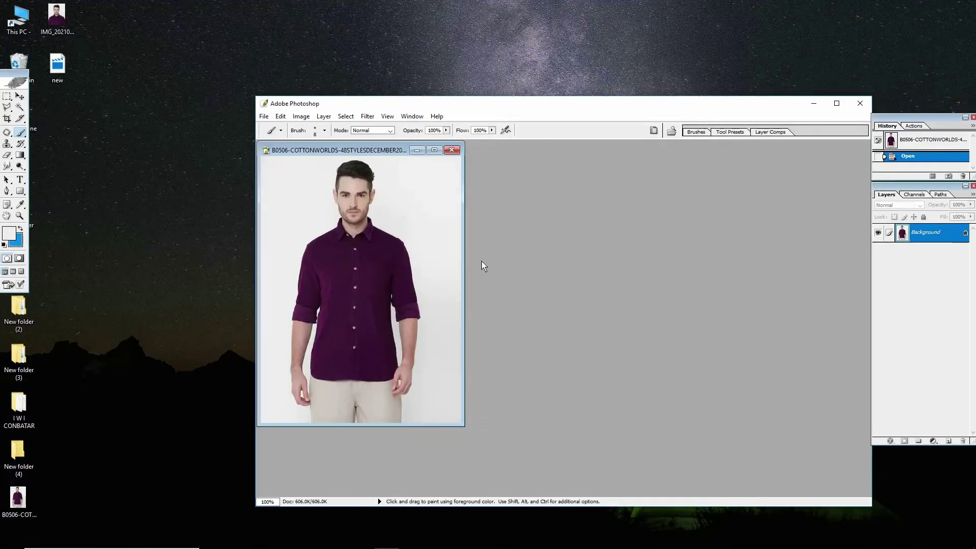
Maximize the program window and the photo's document window
{"action": "double_click", "coordinate": [555, 106]}
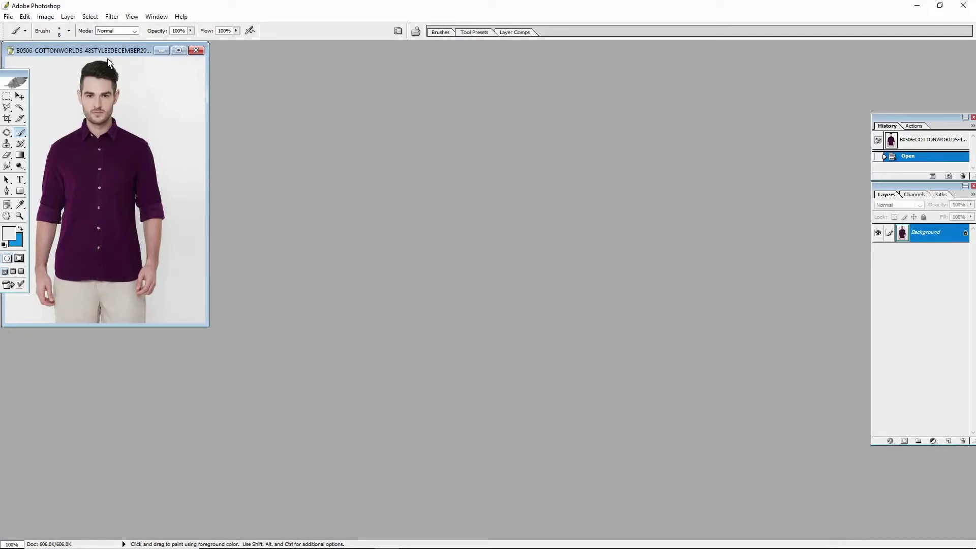
{"action": "left_click_drag", "start_coordinate": [106, 51], "coordinate": [448, 74]}
{"action": "double_click", "coordinate": [447, 74]}
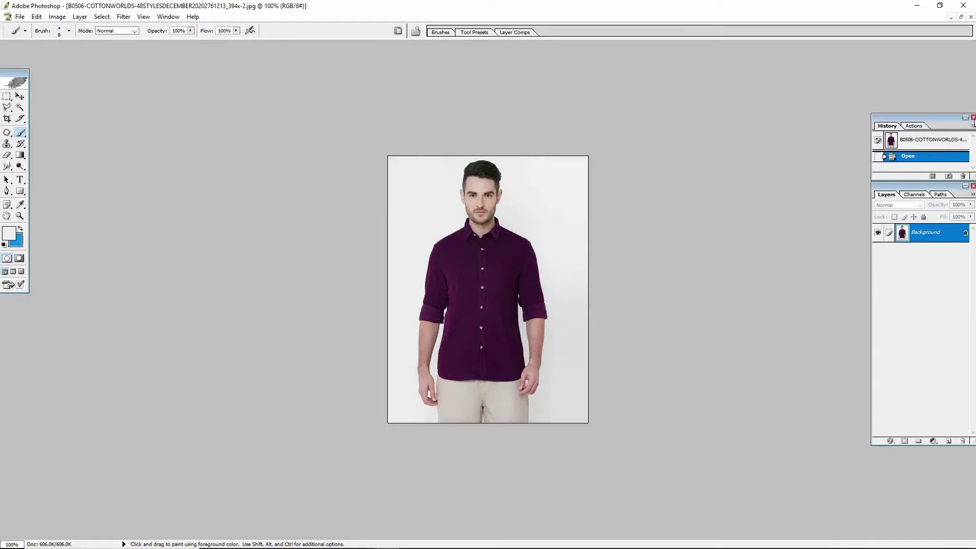
Close the History and Layers palettes and display both of them again
{"action": "left_click", "coordinate": [972, 118]}
{"action": "left_click", "coordinate": [973, 185]}
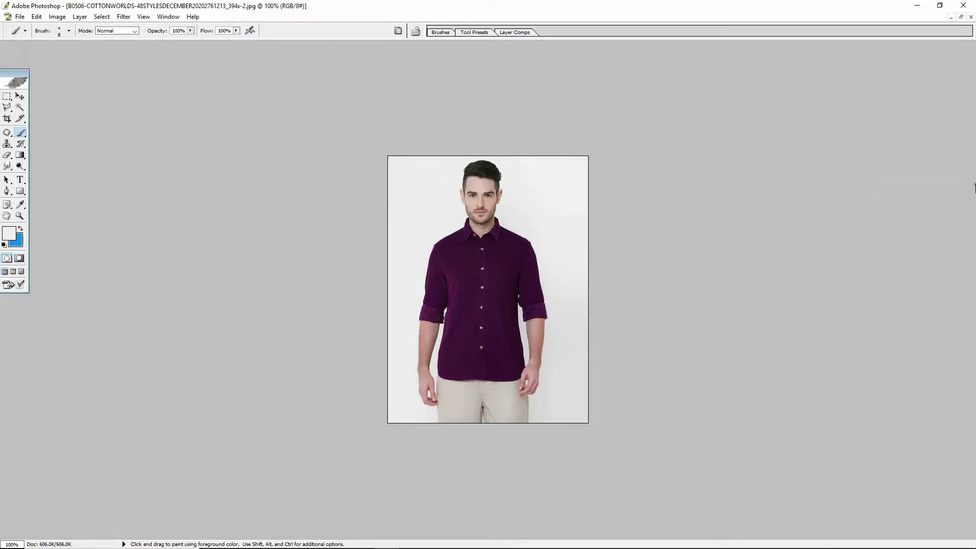
{"action": "left_click", "coordinate": [167, 18]}
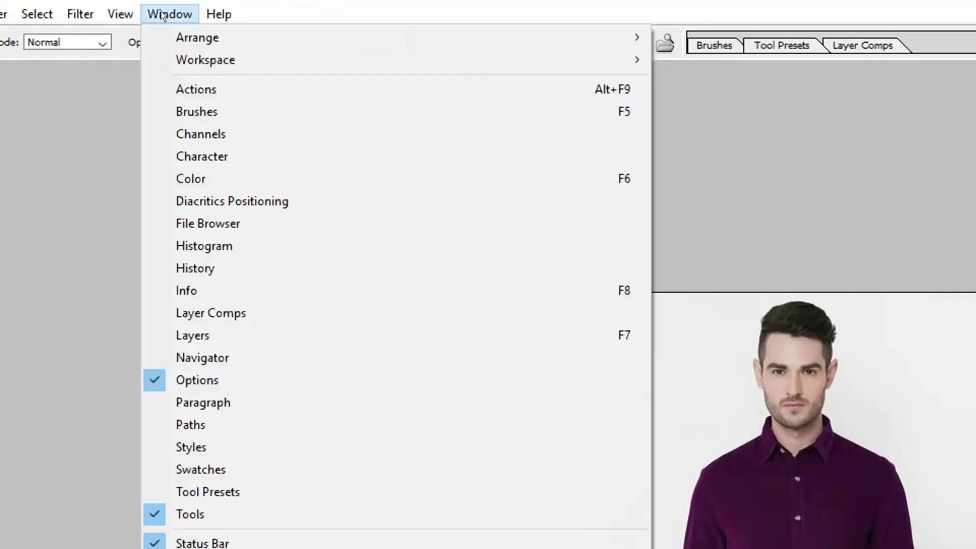
{"action": "key", "text": "Return"}
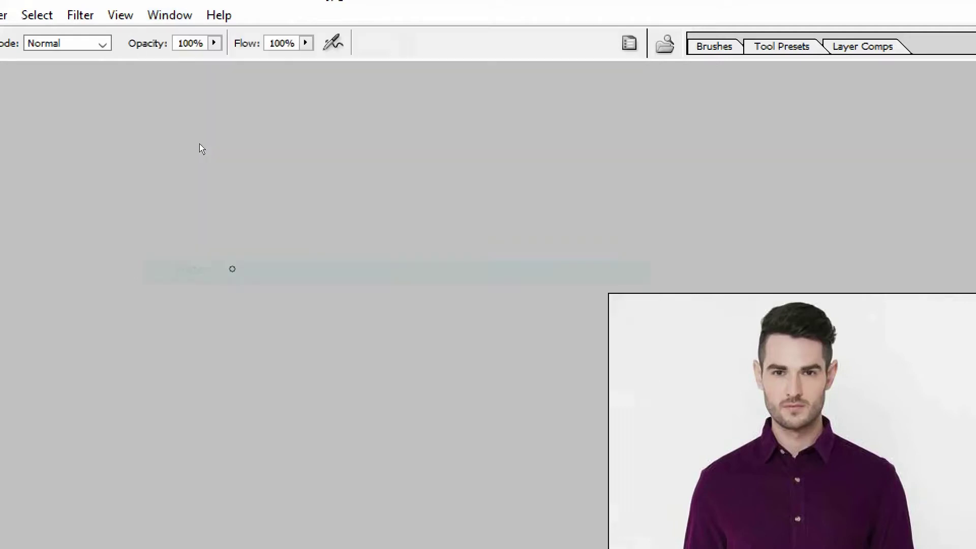
{"action": "left_click", "coordinate": [169, 24]}
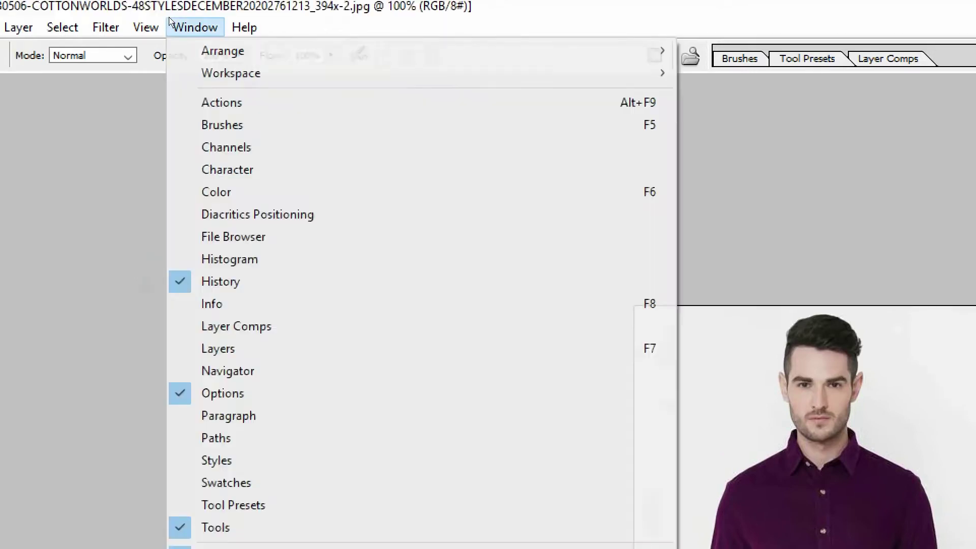
{"action": "key", "text": "Up"}
{"action": "key", "text": "Up"}
{"action": "key", "text": "Up"}
{"action": "key", "text": "Up"}
{"action": "key", "text": "Up"}
{"action": "key", "text": "Up"}
{"action": "key", "text": "Up"}
{"action": "key", "text": "Up"}
{"action": "key", "text": "Up"}
{"action": "key", "text": "Down"}
{"action": "key", "text": "Down"}
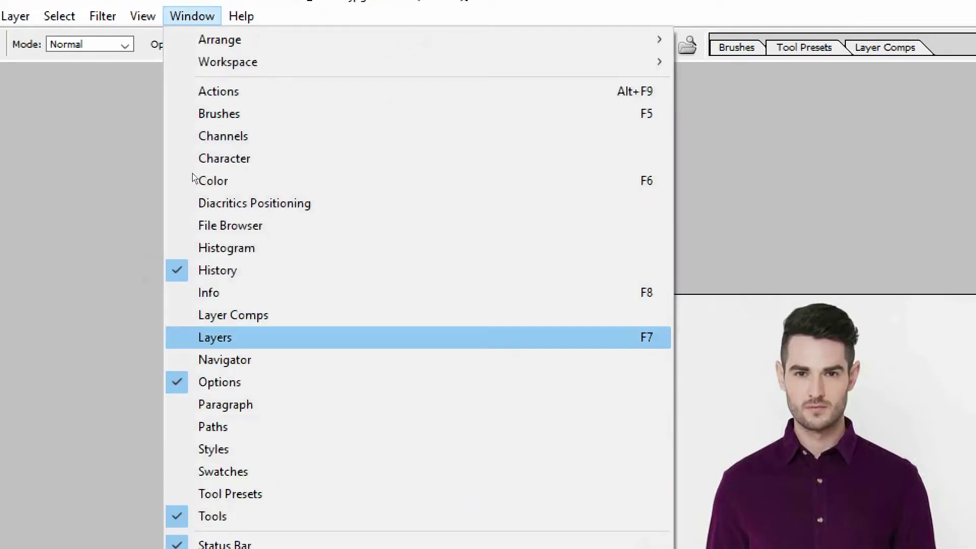
{"action": "key", "text": "Return"}
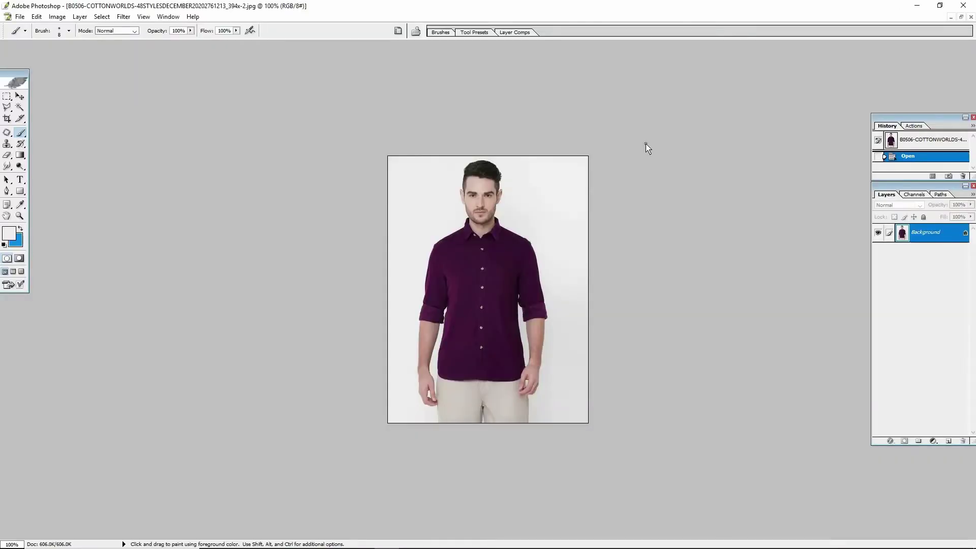
Set the Crop tool to a width of 38 mm, a height of 48 mm and a resolution of 300 pixels/inch
{"action": "key", "text": "ctrl+0"}
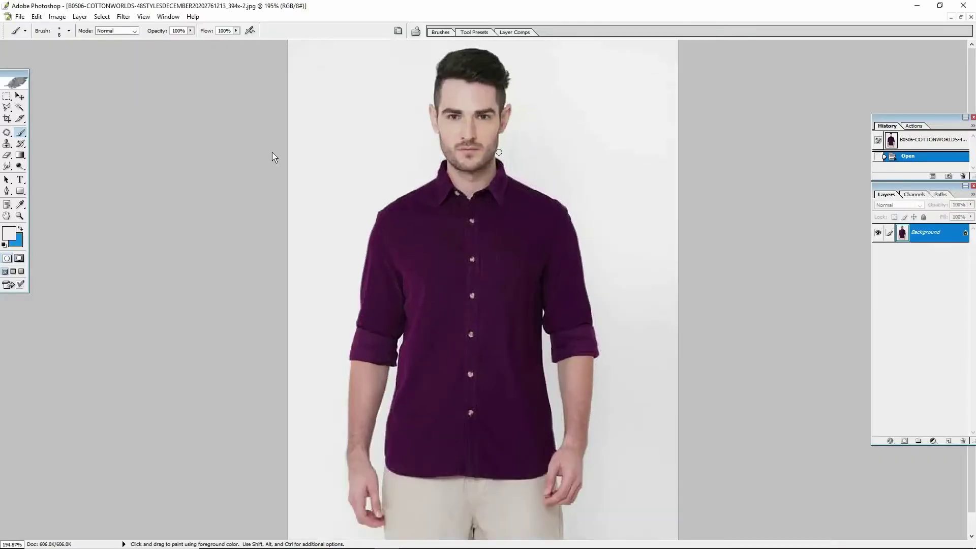
{"action": "left_click", "coordinate": [7, 119]}
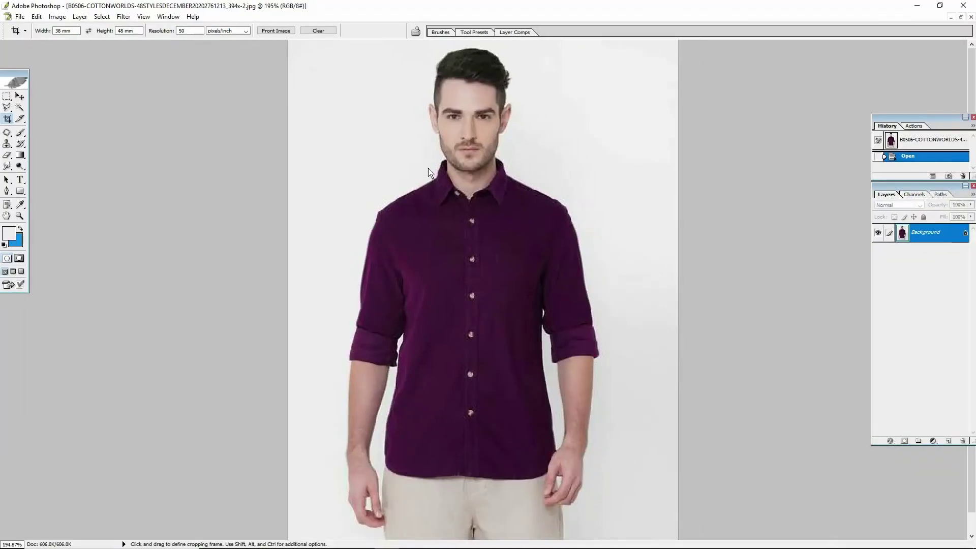
{"action": "left_click", "coordinate": [127, 31]}
{"action": "key", "text": "BackSpace"}
{"action": "left_click", "coordinate": [53, 32]}
{"action": "key", "text": "BackSpace"}
{"action": "key", "text": "BackSpace"}
{"action": "key", "text": "BackSpace"}
{"action": "key", "text": "BackSpace"}
{"action": "key", "text": "BackSpace"}
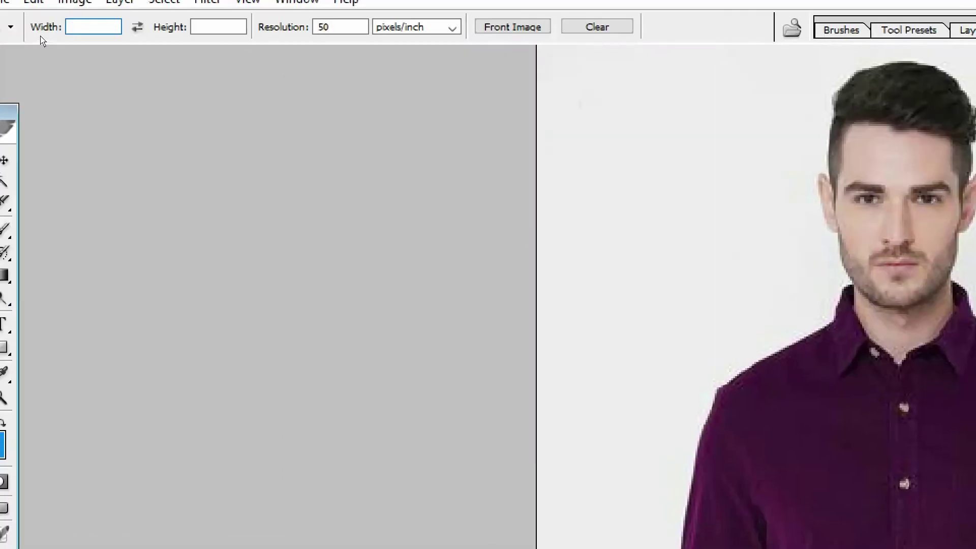
{"action": "type", "text": "38mm"}
{"action": "key", "text": "Tab"}
{"action": "type", "text": "48mm"}
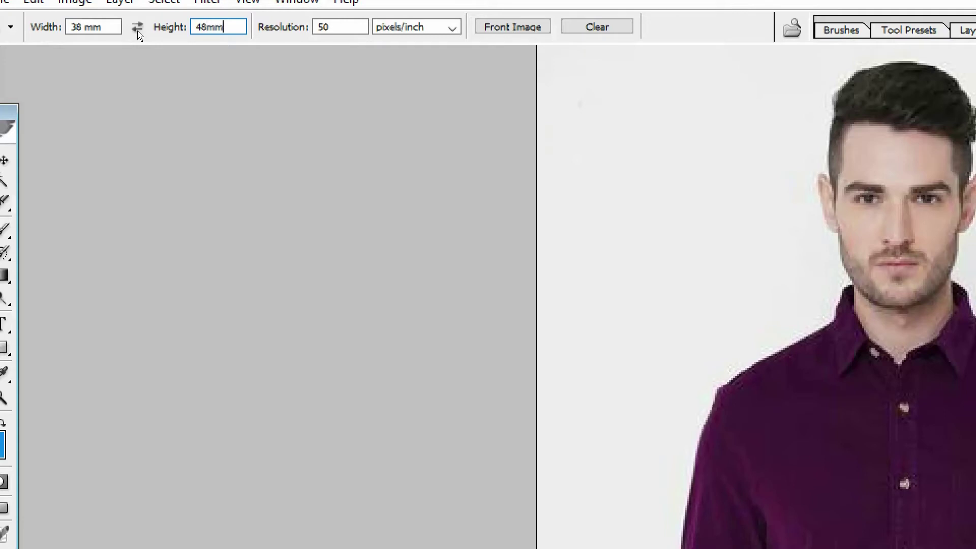
{"action": "key", "text": "Tab"}
{"action": "type", "text": "300"}
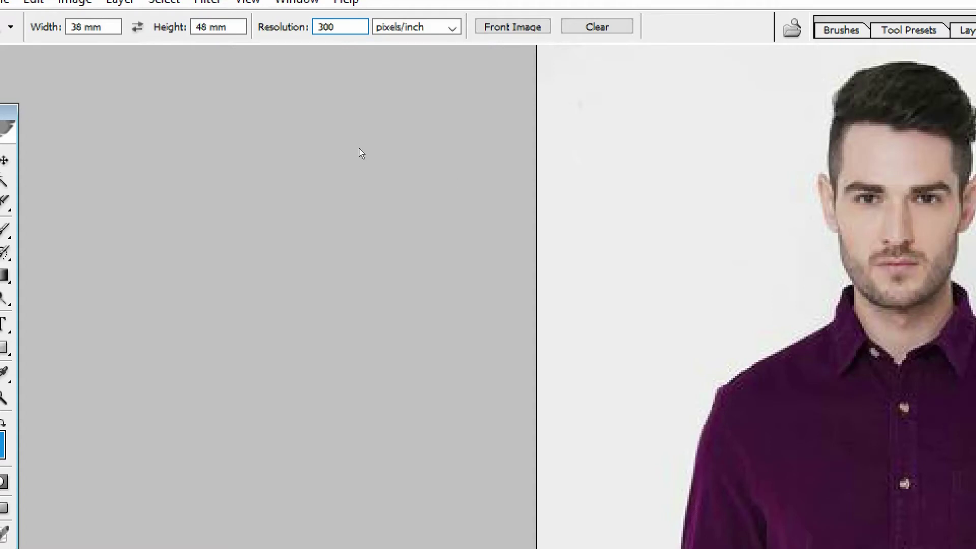
{"action": "key", "text": "Return"}
Frame the man's head and upper chest for cropping, letting the frame extend above the photo's upper edge
{"action": "scroll", "coordinate": [324, 155], "scroll_direction": "down", "scroll_amount": 1}
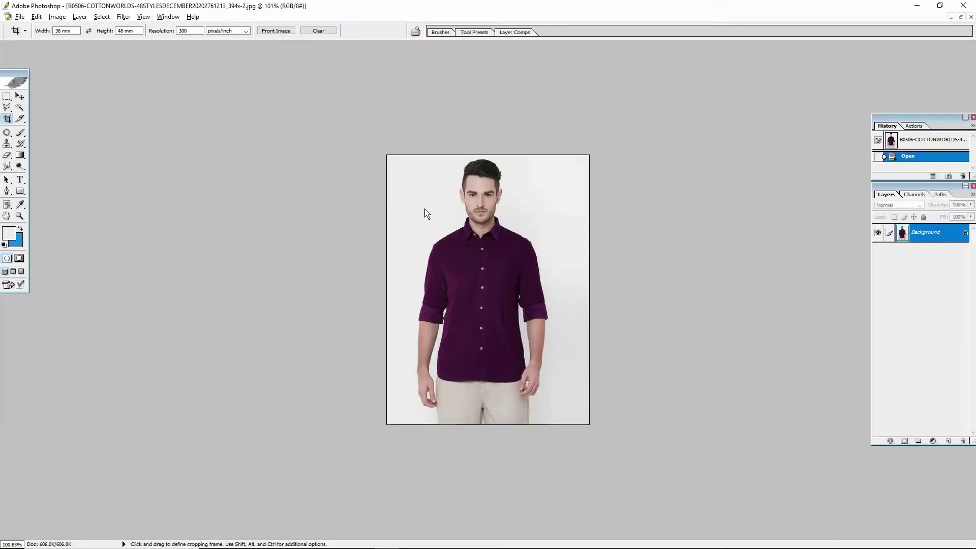
{"action": "scroll", "coordinate": [429, 222], "scroll_direction": "up", "scroll_amount": 2}
{"action": "key", "text": "super"}
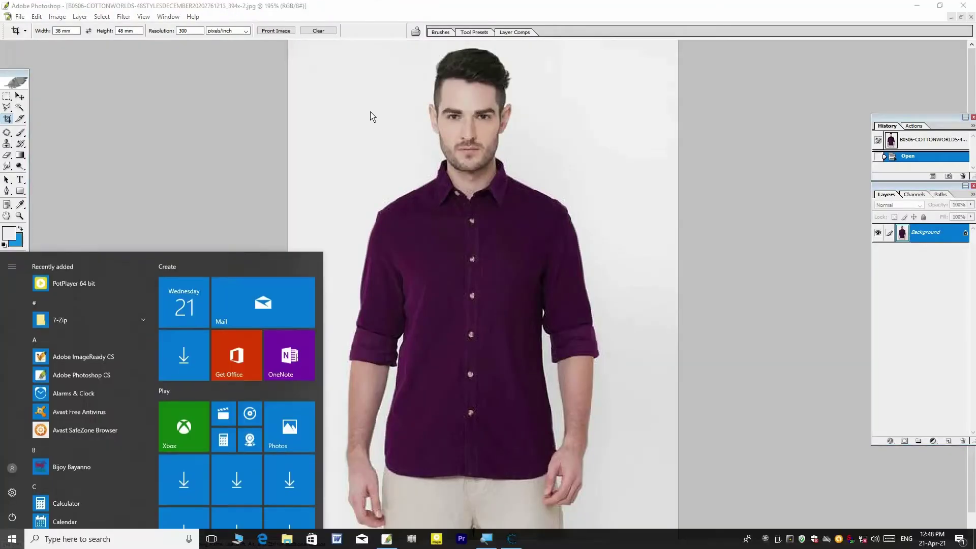
{"action": "scroll", "coordinate": [370, 112], "scroll_direction": "down", "scroll_amount": 1}
{"action": "left_click", "coordinate": [370, 108]}
{"action": "left_click_drag", "start_coordinate": [350, 95], "coordinate": [618, 346]}
{"action": "left_click_drag", "start_coordinate": [509, 340], "coordinate": [545, 315]}
{"action": "left_click_drag", "start_coordinate": [498, 275], "coordinate": [520, 282]}
{"action": "left_click_drag", "start_coordinate": [566, 319], "coordinate": [531, 256]}
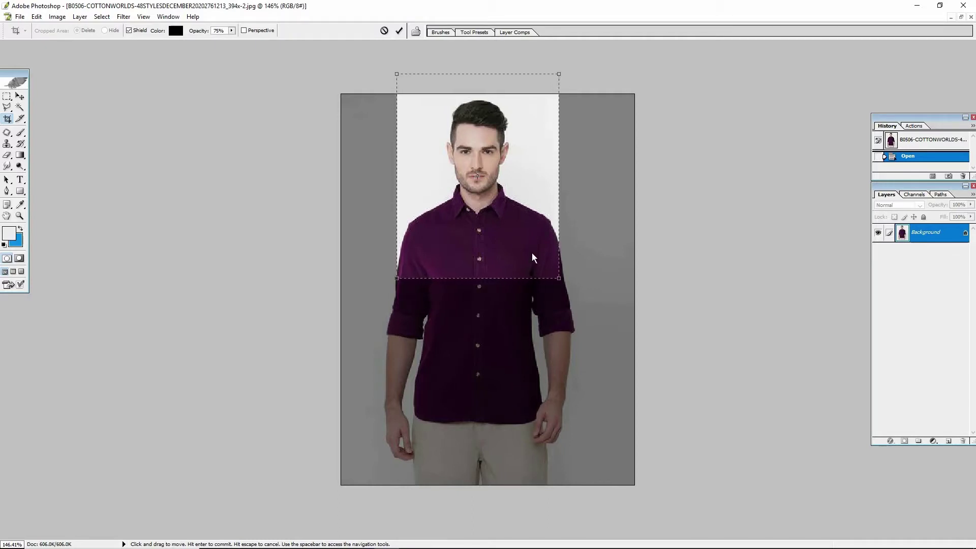
Nudge the crop frame slightly to the right to centre the man and commit the crop
{"action": "key", "text": "Right"}
{"action": "key", "text": "Right"}
{"action": "key", "text": "Right"}
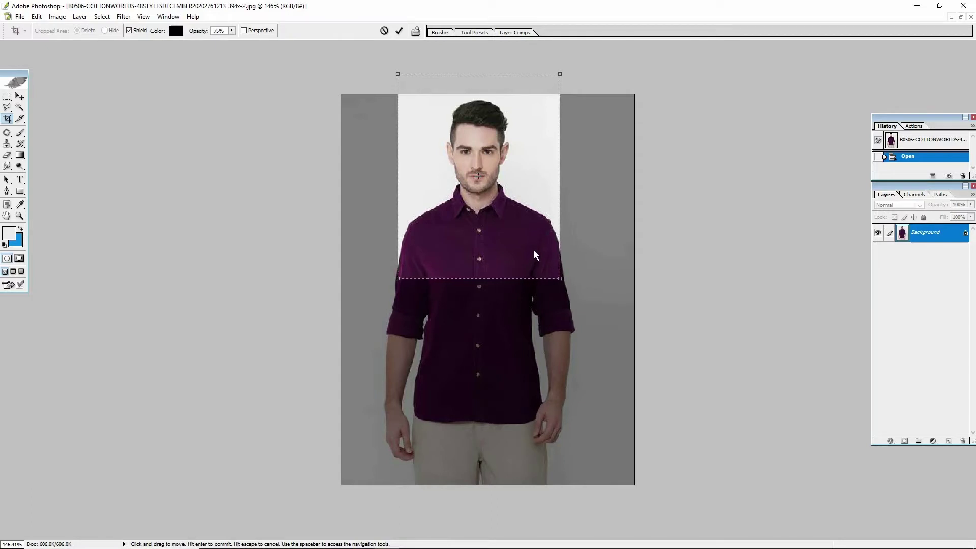
{"action": "key", "text": "Return"}
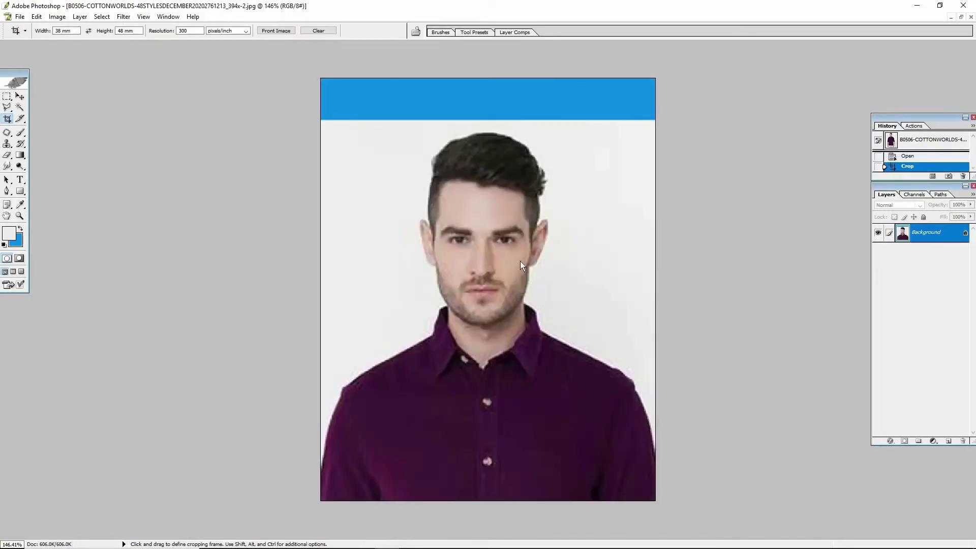
Trace the man's outline with the Polygonal Lasso Tool from the left sleeve up over the head to the right ear
{"action": "scroll", "coordinate": [473, 325], "scroll_direction": "up", "scroll_amount": 1}
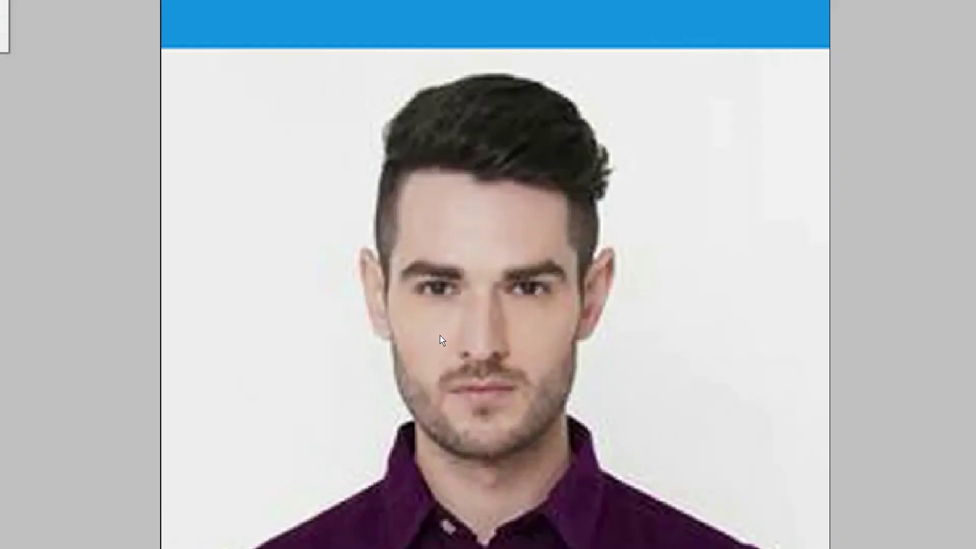
{"action": "key", "text": "alt+minus"}
{"action": "key", "text": "Escape"}
{"action": "key", "text": "ctrl+minus"}
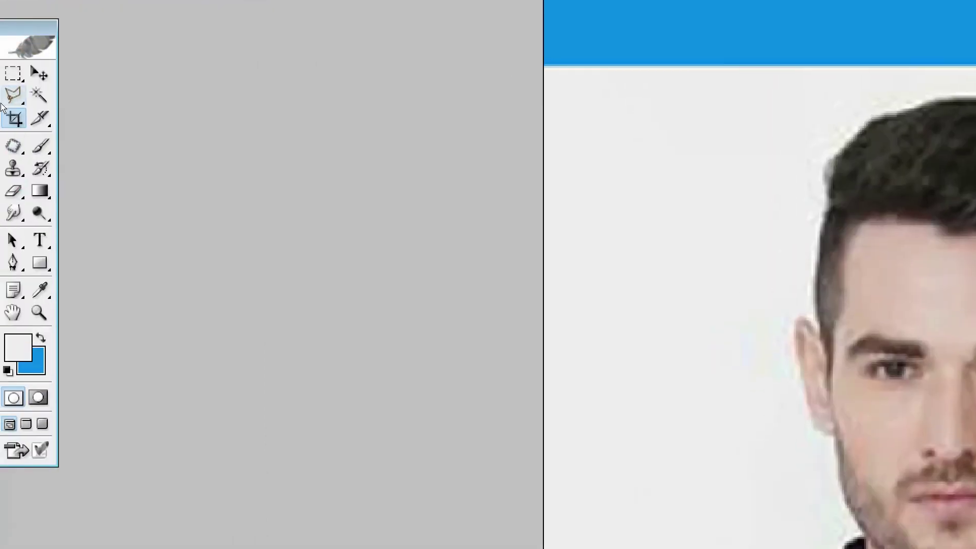
{"action": "right_click", "coordinate": [14, 96]}
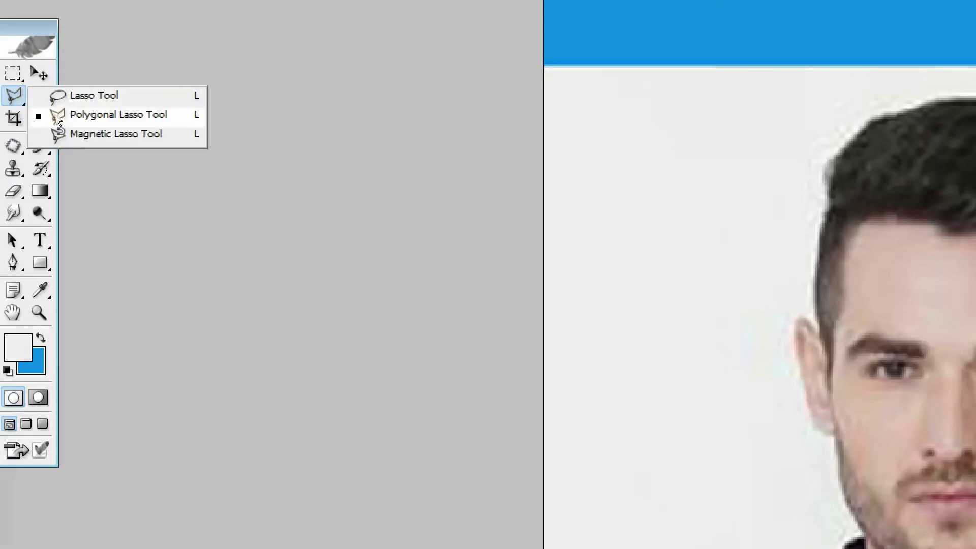
{"action": "left_click", "coordinate": [84, 122]}
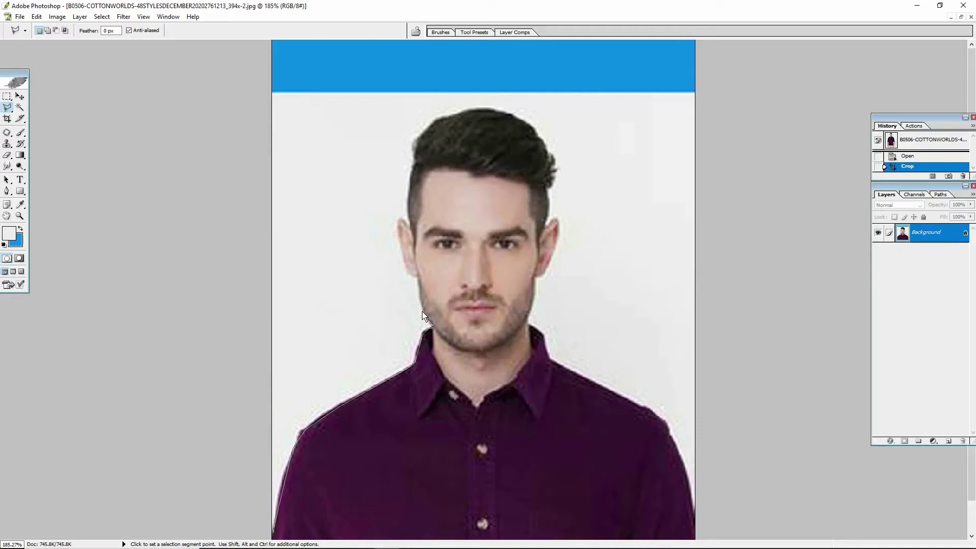
{"action": "left_click", "coordinate": [409, 274]}
{"action": "left_click", "coordinate": [397, 229]}
{"action": "left_click", "coordinate": [401, 219]}
{"action": "left_click", "coordinate": [535, 131]}
{"action": "left_click", "coordinate": [545, 149]}
{"action": "left_click", "coordinate": [547, 227]}
{"action": "left_click", "coordinate": [555, 219]}
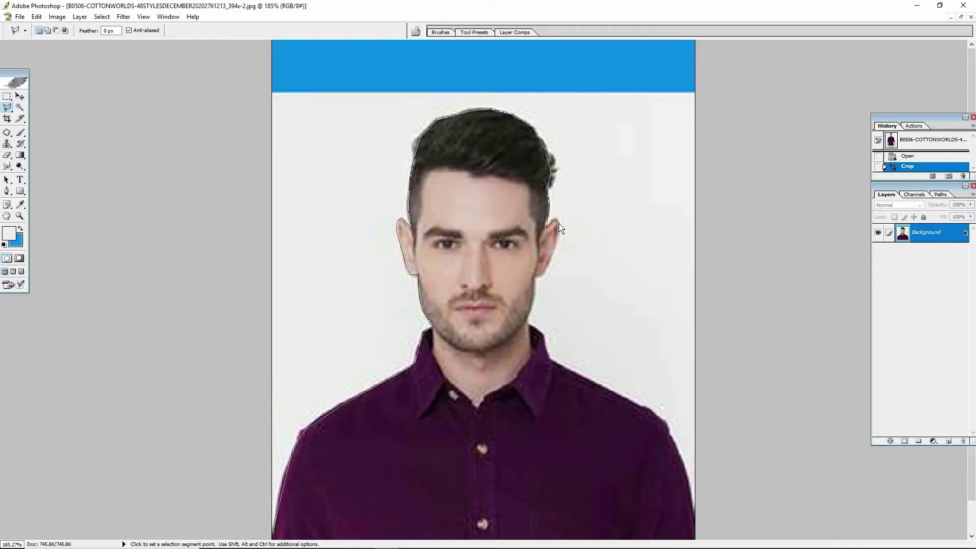
Continue the lasso outline from the right ear down along the jaw, collar and right shoulder to the photo's edge
{"action": "left_click", "coordinate": [556, 250]}
{"action": "left_click", "coordinate": [550, 268]}
{"action": "left_click", "coordinate": [533, 301]}
{"action": "left_click", "coordinate": [551, 361]}
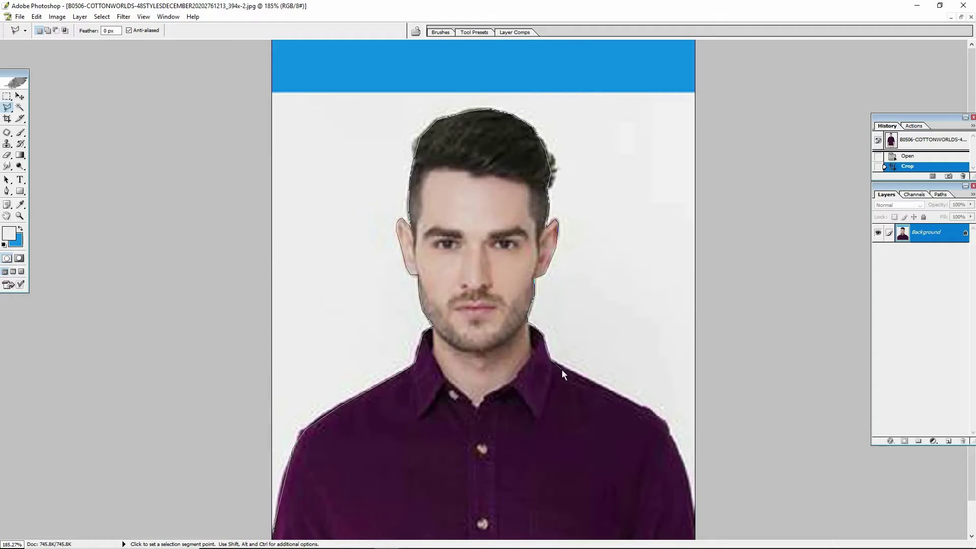
{"action": "left_click", "coordinate": [647, 409]}
{"action": "left_click", "coordinate": [667, 426]}
{"action": "left_click", "coordinate": [694, 511]}
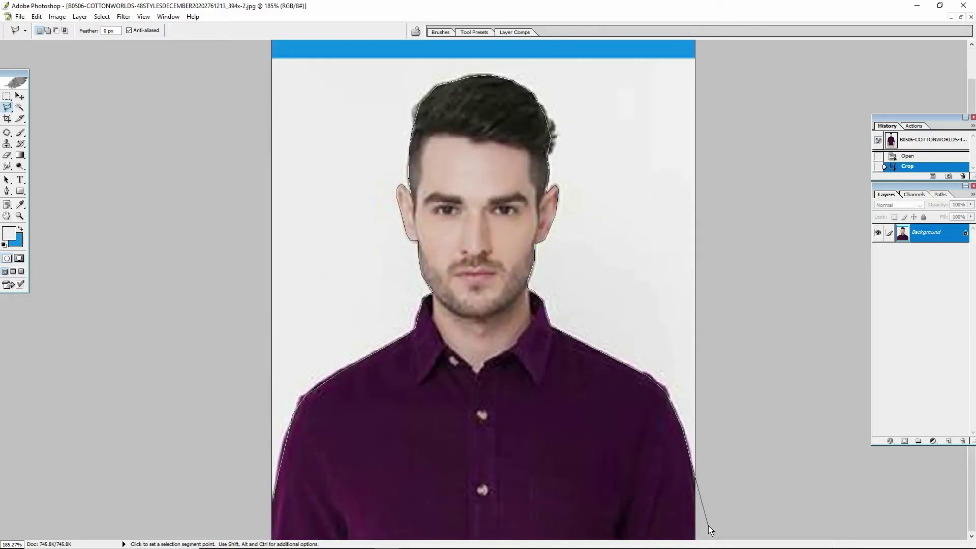
Route the lasso around the outside of the canvas and close it to select the background around the man
{"action": "left_click", "coordinate": [788, 88]}
{"action": "left_click", "coordinate": [745, 41]}
{"action": "left_click", "coordinate": [211, 42]}
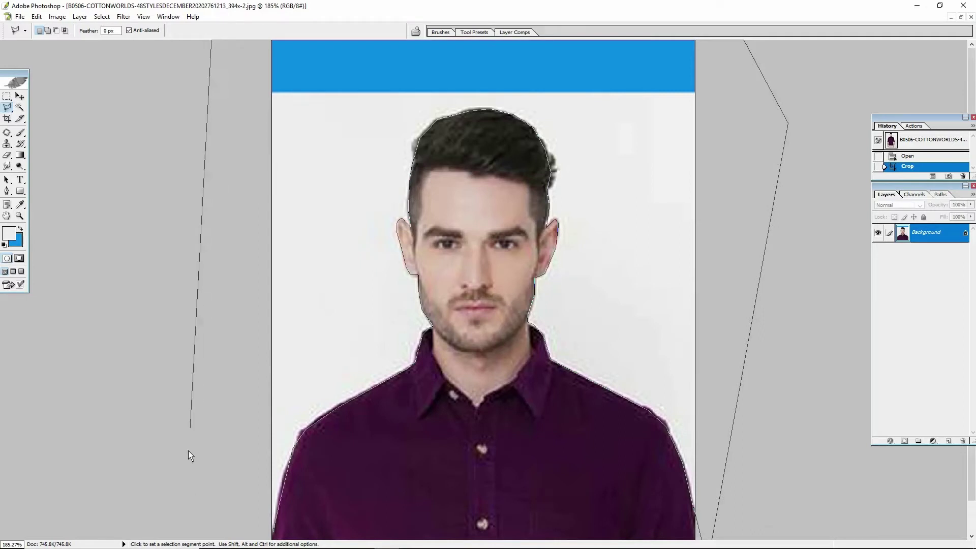
{"action": "double_click", "coordinate": [242, 525]}
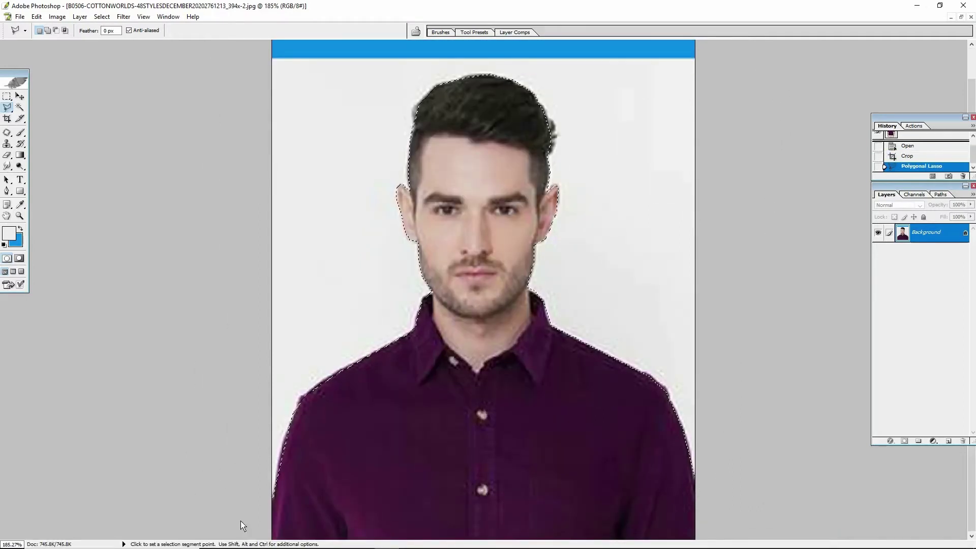
Clear the selected backdrop to the current light blue background colour and undo the clear
{"action": "key", "text": "Delete"}
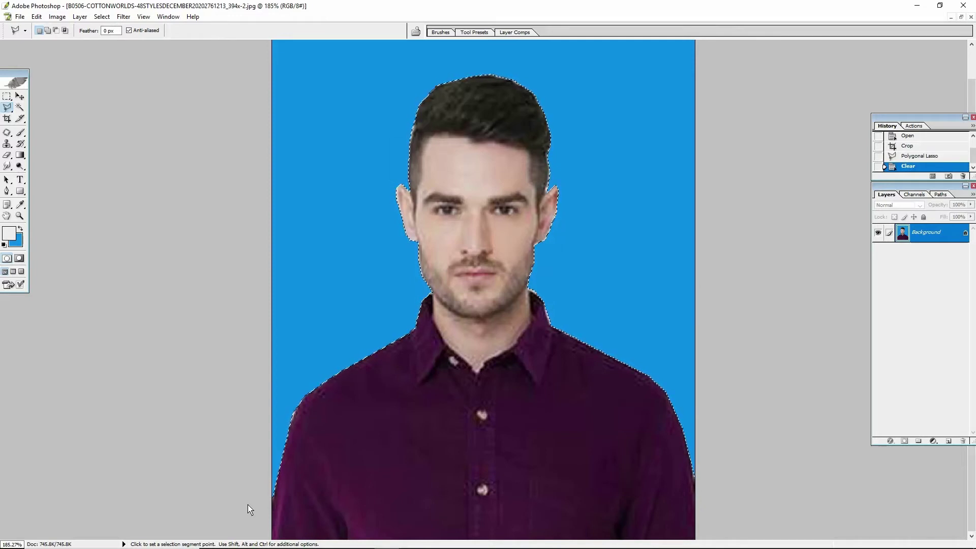
{"action": "key", "text": "ctrl"}
{"action": "key", "text": "ctrl+z"}
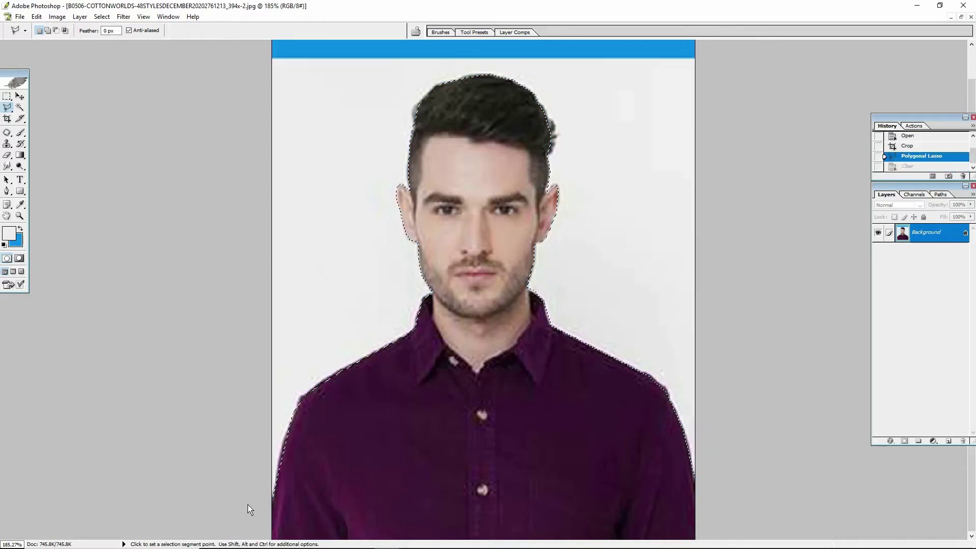
Choose a darker blue as the background colour and clear the selected backdrop to it
{"action": "left_click", "coordinate": [22, 244]}
{"action": "left_click_drag", "start_coordinate": [748, 226], "coordinate": [749, 247]}
{"action": "left_click", "coordinate": [722, 220]}
{"action": "left_click", "coordinate": [829, 190]}
{"action": "key", "text": "Delete"}
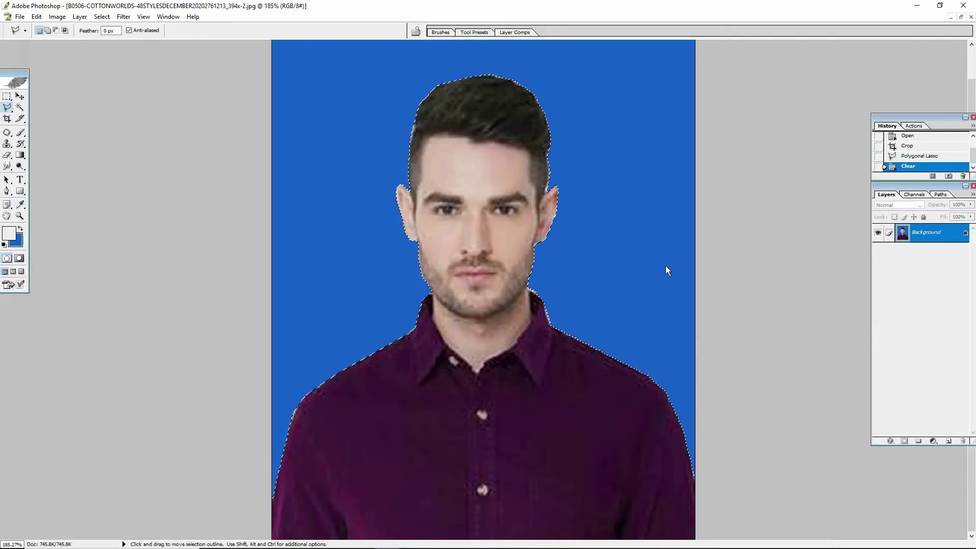
{"action": "scroll", "coordinate": [638, 300], "scroll_direction": "down", "scroll_amount": 2}
{"action": "scroll", "coordinate": [638, 299], "scroll_direction": "down", "scroll_amount": 1}
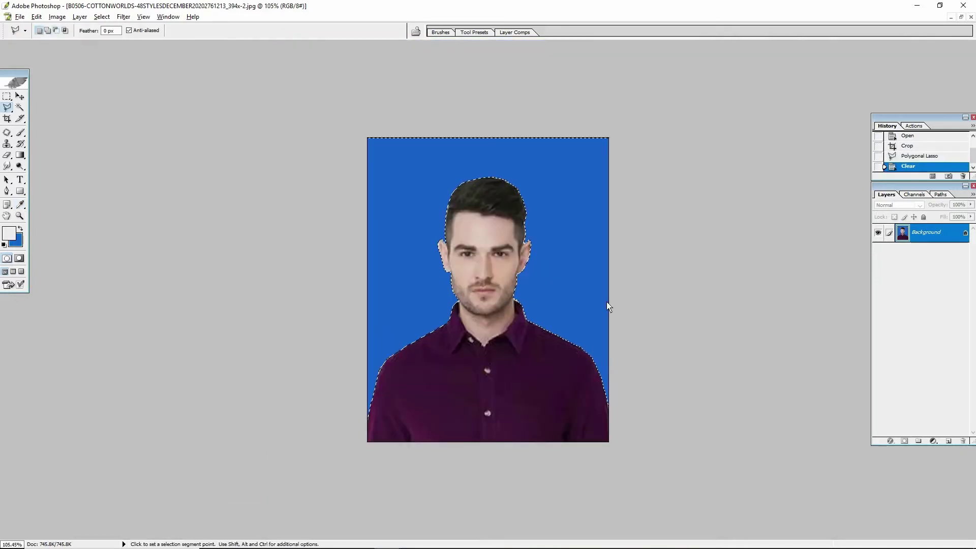
Deselect the backdrop, lasso the strip along the photo's upper edge, clear it to the blue background colour and deselect
{"action": "key", "text": "ctrl+d"}
{"action": "left_click", "coordinate": [613, 150]}
{"action": "left_click", "coordinate": [740, 152]}
{"action": "left_click", "coordinate": [317, 158]}
{"action": "left_click", "coordinate": [334, 95]}
{"action": "left_click", "coordinate": [585, 77]}
{"action": "double_click", "coordinate": [700, 119]}
{"action": "key", "text": "Delete"}
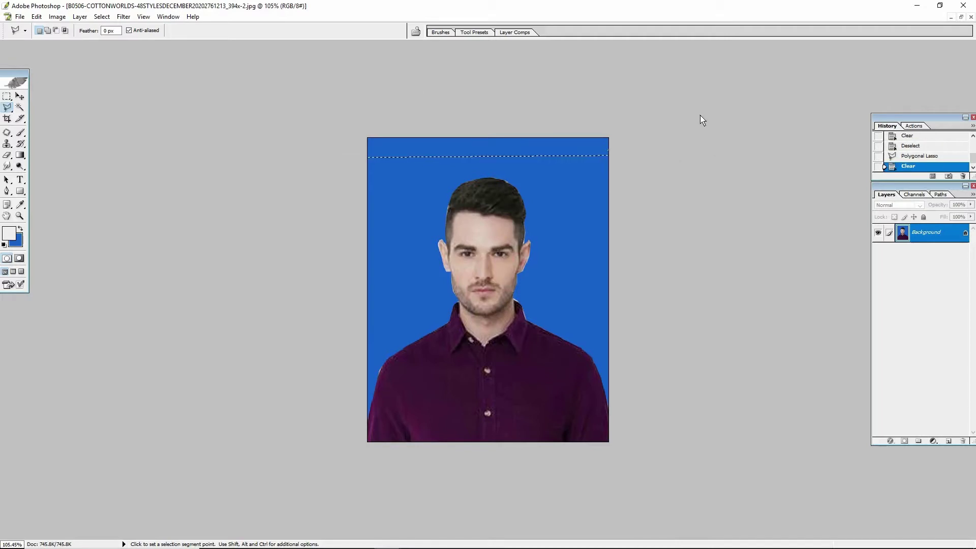
{"action": "key", "text": "Delete"}
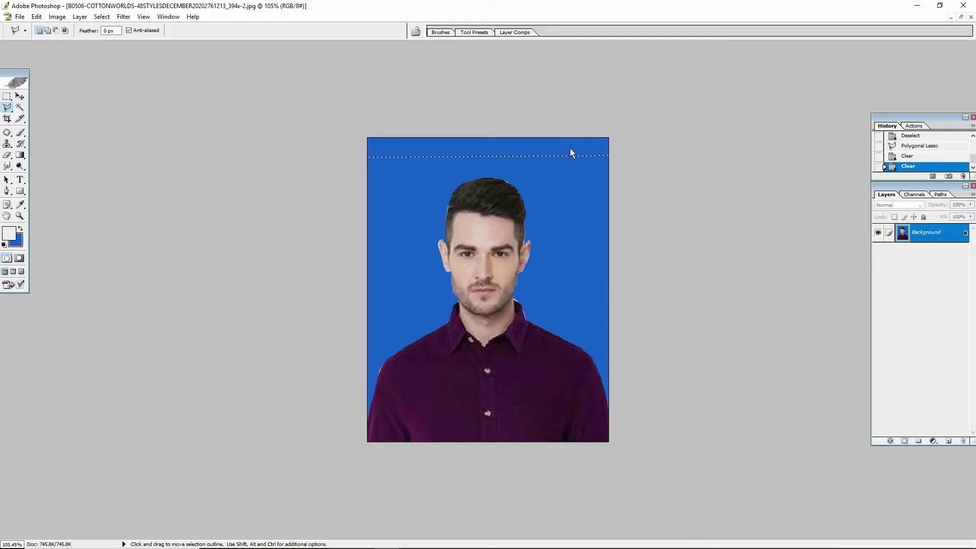
{"action": "key", "text": "ctrl+d"}
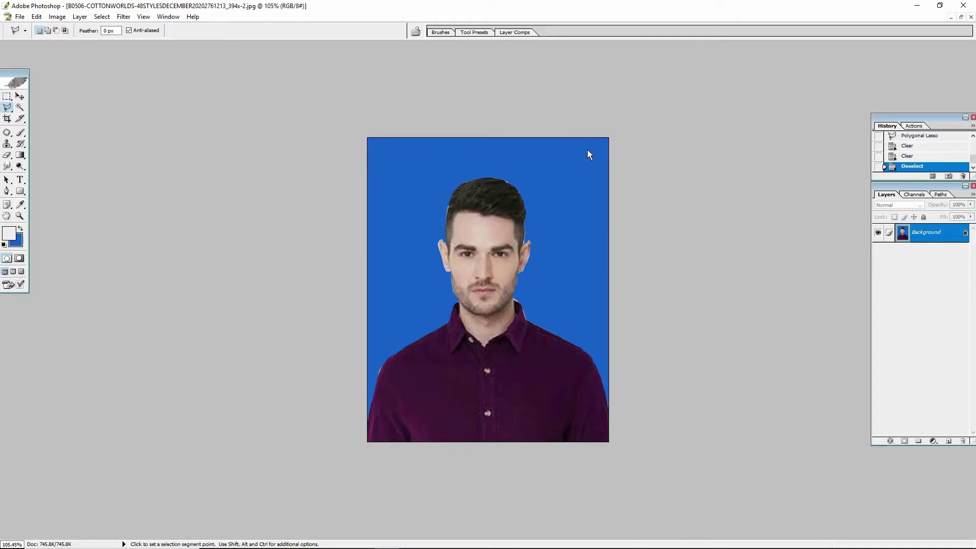
Blur the cut-out edge around the hair and the ear on the right with a 37 px Blur tool brush at 100% strength
{"action": "scroll", "coordinate": [572, 227], "scroll_direction": "up", "scroll_amount": 3}
{"action": "scroll", "coordinate": [574, 228], "scroll_direction": "up", "scroll_amount": 2}
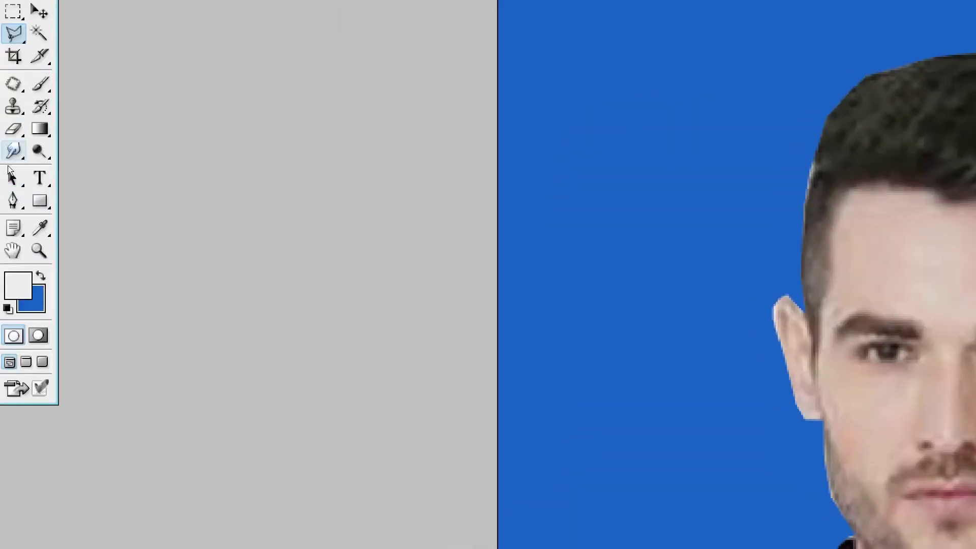
{"action": "left_click", "coordinate": [13, 151]}
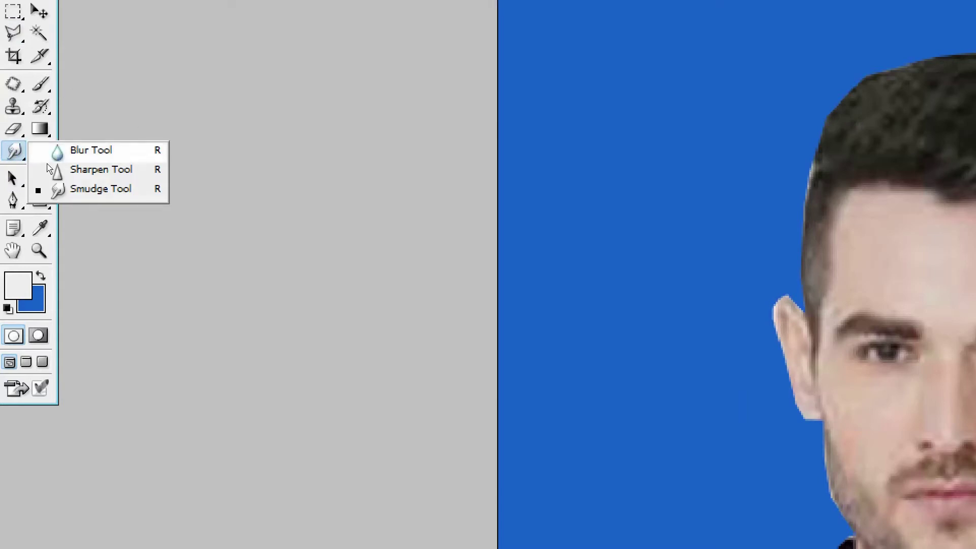
{"action": "left_click", "coordinate": [91, 150]}
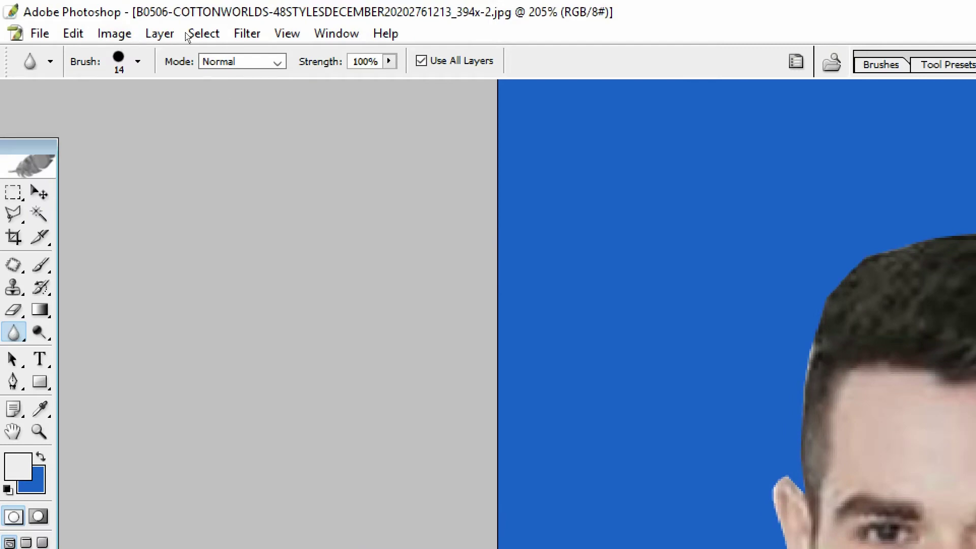
{"action": "left_click", "coordinate": [389, 61]}
{"action": "scroll", "coordinate": [800, 294], "scroll_direction": "down", "scroll_amount": 2}
{"action": "scroll", "coordinate": [799, 295], "scroll_direction": "down", "scroll_amount": 2}
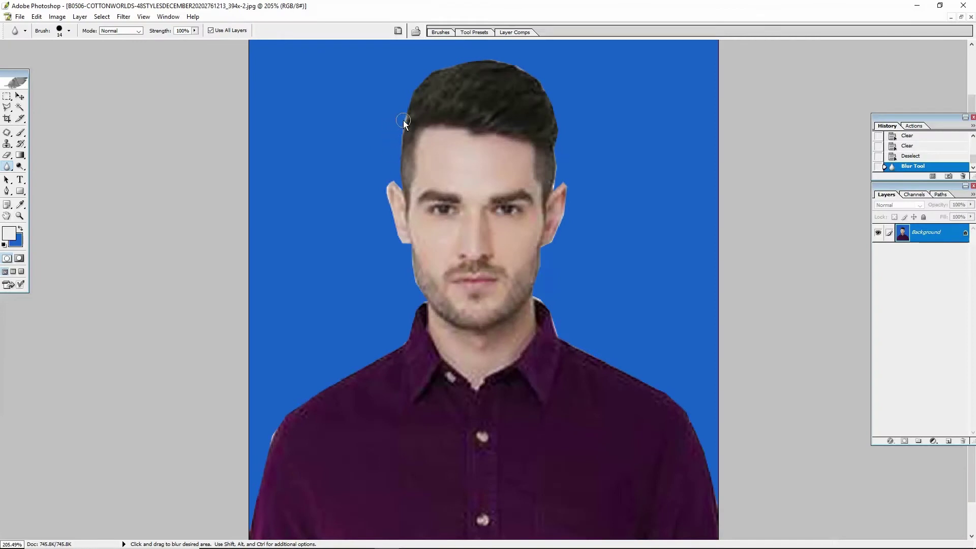
{"action": "right_click", "coordinate": [402, 120]}
{"action": "left_click", "coordinate": [433, 138]}
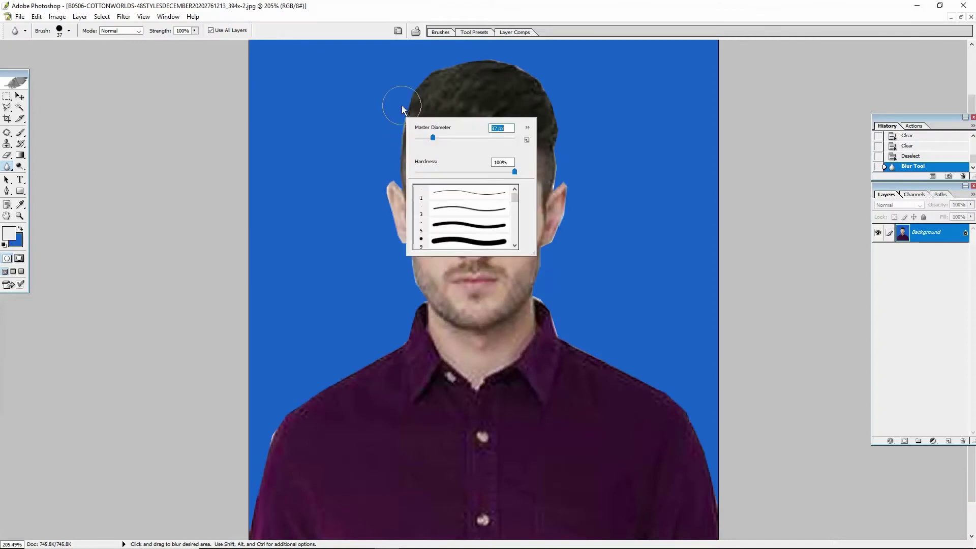
{"action": "left_click", "coordinate": [400, 111]}
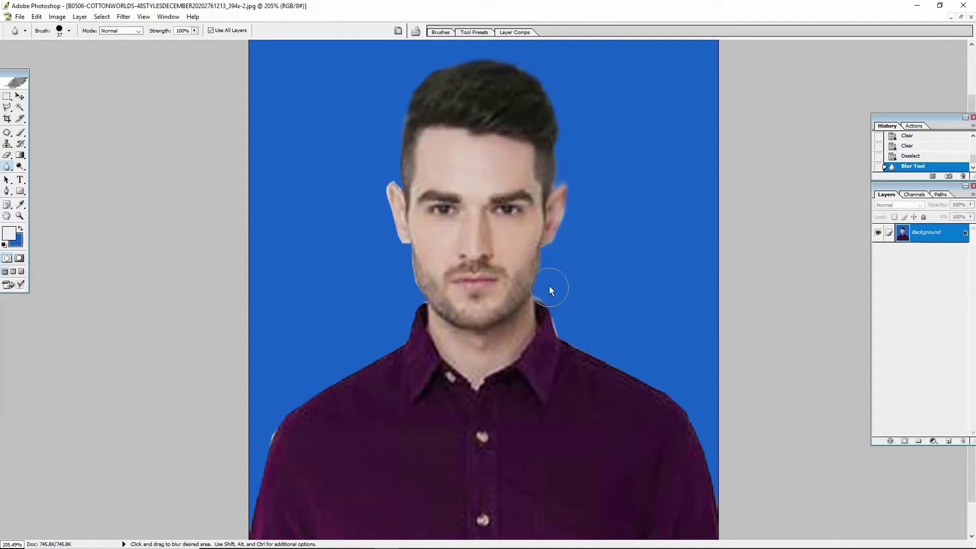
Blur the cut-out edges along both shoulders, the collar and the left side of the head and ear
{"action": "mouse_move", "coordinate": [667, 394]}
{"action": "left_mouse_down"}
{"action": "mouse_move", "coordinate": [728, 439]}
{"action": "mouse_move", "coordinate": [738, 503]}
{"action": "mouse_move", "coordinate": [710, 463]}
{"action": "mouse_move", "coordinate": [684, 390]}
{"action": "mouse_move", "coordinate": [732, 527]}
{"action": "left_mouse_up"}
{"action": "mouse_move", "coordinate": [229, 527]}
{"action": "left_mouse_down"}
{"action": "mouse_move", "coordinate": [235, 443]}
{"action": "mouse_move", "coordinate": [258, 437]}
{"action": "mouse_move", "coordinate": [224, 523]}
{"action": "mouse_move", "coordinate": [259, 436]}
{"action": "left_mouse_up"}
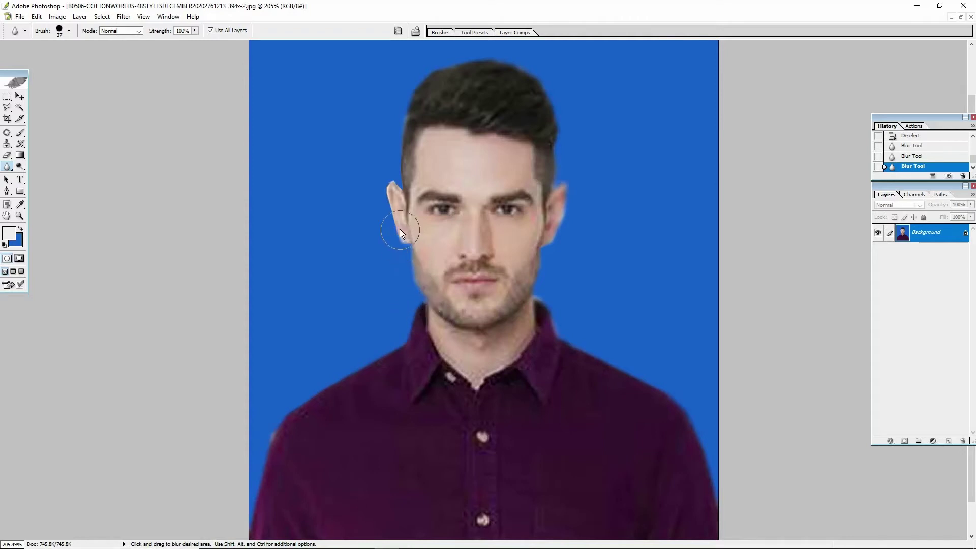
{"action": "left_click_drag", "start_coordinate": [388, 115], "coordinate": [382, 188]}
Smudge the skin on the upper forehead using the Smudge tool with a 41 px brush at 20% strength
{"action": "scroll", "coordinate": [269, 362], "scroll_direction": "down", "scroll_amount": 2}
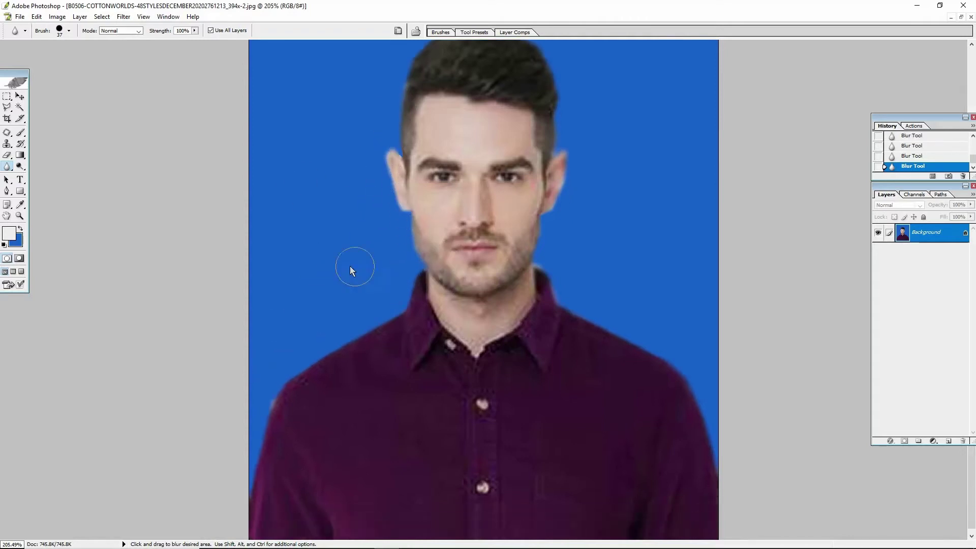
{"action": "scroll", "coordinate": [336, 279], "scroll_direction": "up", "scroll_amount": 6}
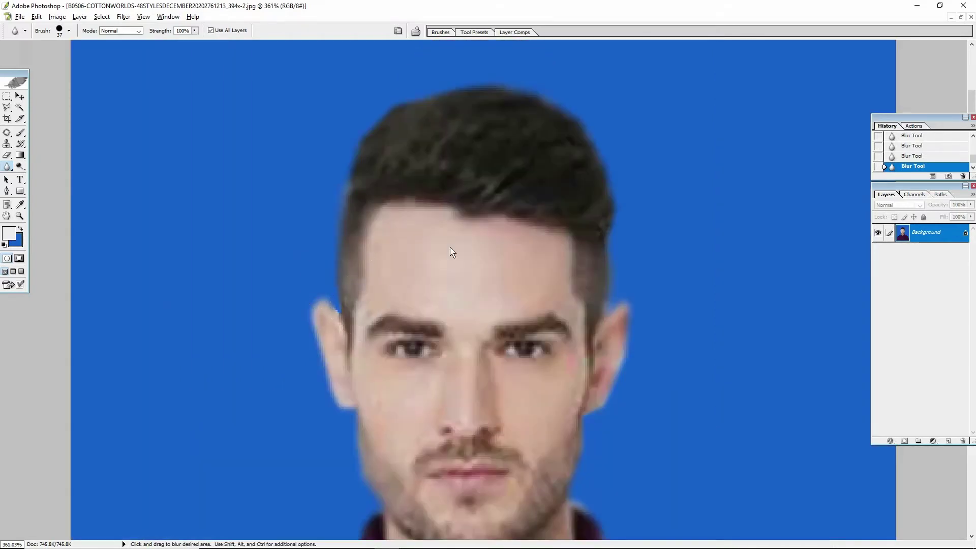
{"action": "left_click", "coordinate": [6, 168]}
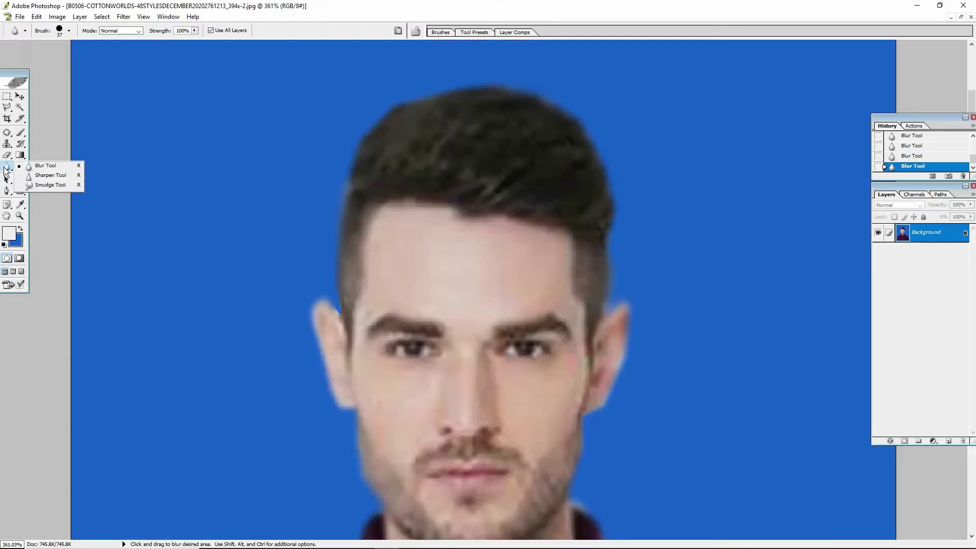
{"action": "left_click", "coordinate": [51, 185]}
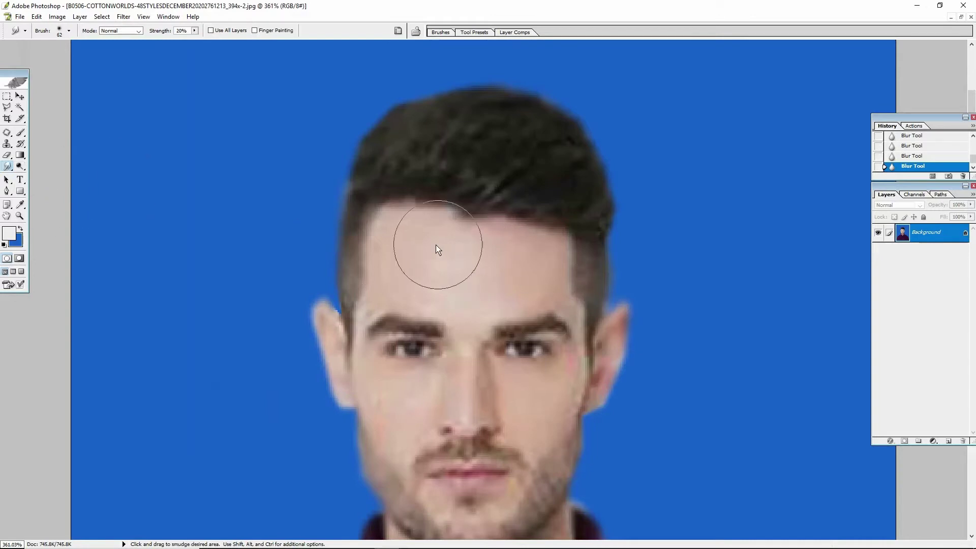
{"action": "right_click", "coordinate": [415, 253]}
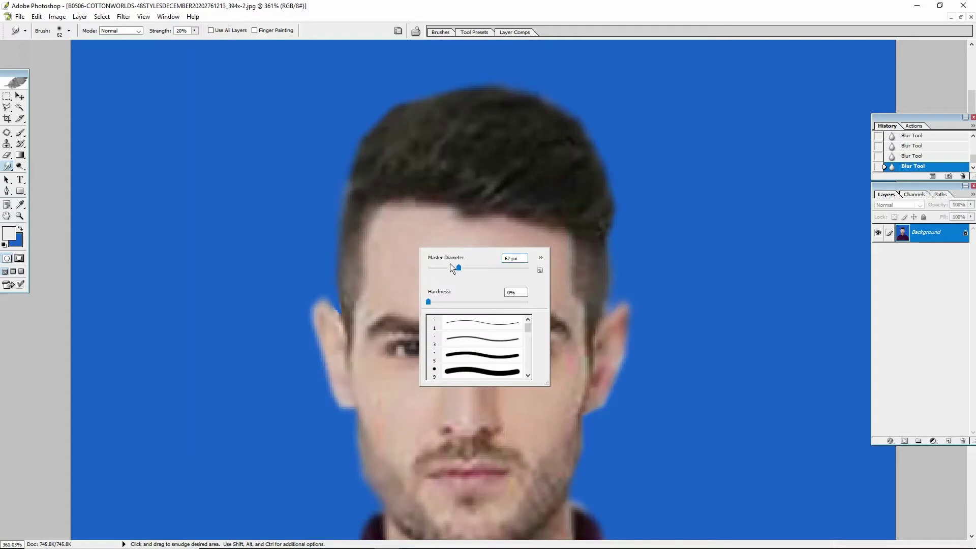
{"action": "left_click_drag", "start_coordinate": [456, 274], "coordinate": [450, 274]}
{"action": "left_click", "coordinate": [418, 239]}
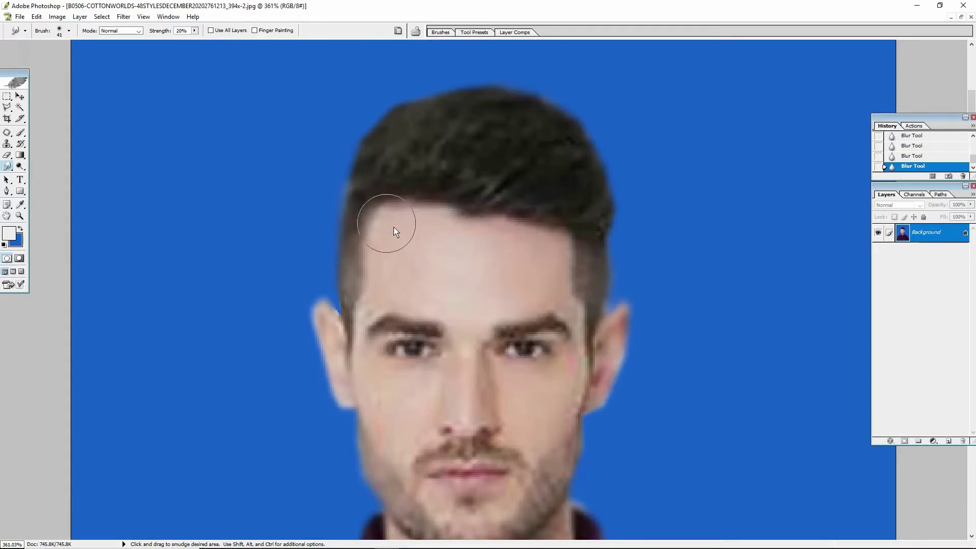
{"action": "left_click_drag", "start_coordinate": [426, 239], "coordinate": [429, 246]}
Reduce the Smudge brush to 28 px and smooth the skin across the forehead, cheeks and jaw
{"action": "right_click", "coordinate": [463, 260]}
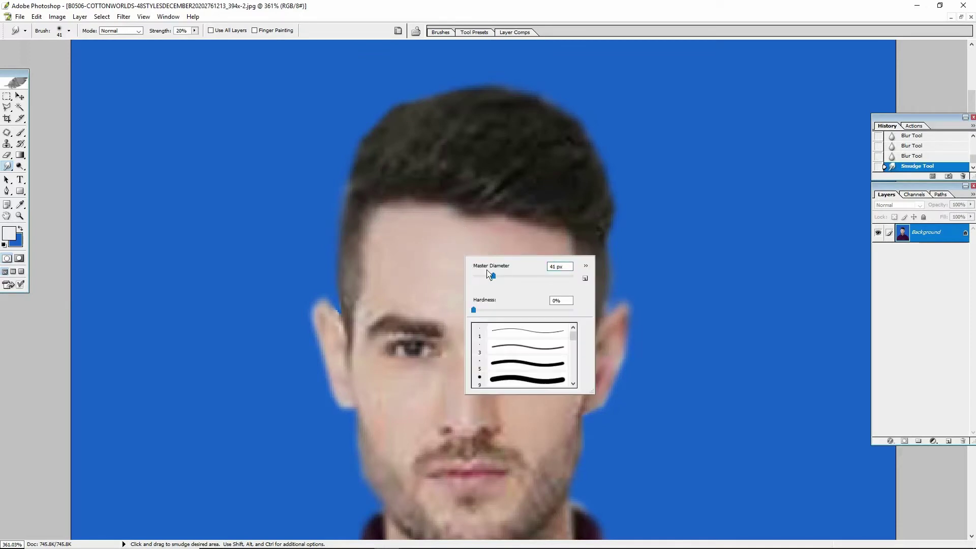
{"action": "left_click", "coordinate": [486, 277]}
{"action": "left_click", "coordinate": [429, 233]}
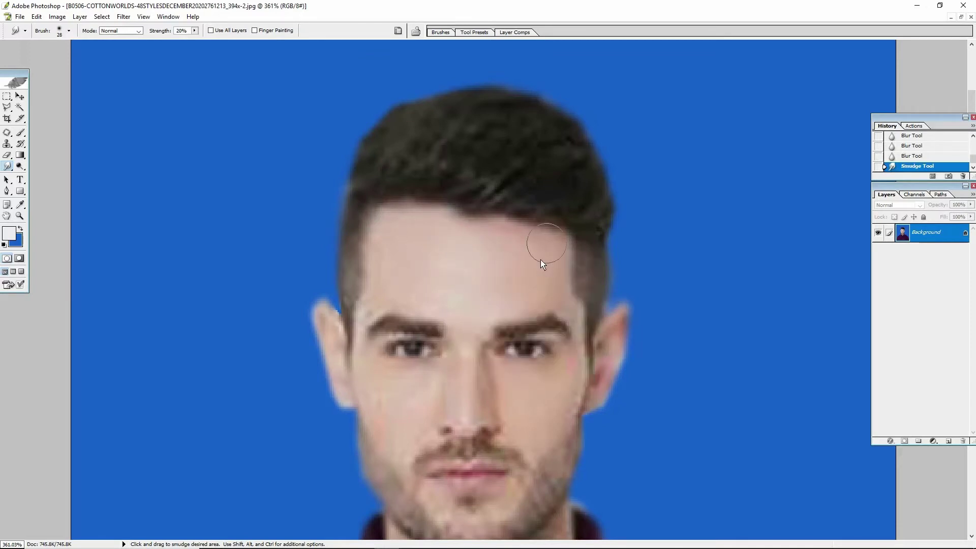
{"action": "mouse_move", "coordinate": [488, 266]}
{"action": "left_mouse_down"}
{"action": "mouse_move", "coordinate": [406, 228]}
{"action": "mouse_move", "coordinate": [388, 283]}
{"action": "mouse_move", "coordinate": [382, 249]}
{"action": "mouse_move", "coordinate": [383, 232]}
{"action": "mouse_move", "coordinate": [382, 269]}
{"action": "mouse_move", "coordinate": [392, 228]}
{"action": "mouse_move", "coordinate": [380, 218]}
{"action": "mouse_move", "coordinate": [383, 229]}
{"action": "mouse_move", "coordinate": [450, 226]}
{"action": "mouse_move", "coordinate": [436, 213]}
{"action": "mouse_move", "coordinate": [416, 216]}
{"action": "mouse_move", "coordinate": [459, 237]}
{"action": "mouse_move", "coordinate": [477, 229]}
{"action": "mouse_move", "coordinate": [483, 256]}
{"action": "mouse_move", "coordinate": [522, 257]}
{"action": "mouse_move", "coordinate": [545, 301]}
{"action": "mouse_move", "coordinate": [543, 288]}
{"action": "mouse_move", "coordinate": [401, 283]}
{"action": "mouse_move", "coordinate": [541, 259]}
{"action": "mouse_move", "coordinate": [407, 283]}
{"action": "mouse_move", "coordinate": [375, 271]}
{"action": "mouse_move", "coordinate": [443, 294]}
{"action": "mouse_move", "coordinate": [407, 288]}
{"action": "mouse_move", "coordinate": [363, 301]}
{"action": "mouse_move", "coordinate": [377, 329]}
{"action": "mouse_move", "coordinate": [382, 386]}
{"action": "mouse_move", "coordinate": [370, 378]}
{"action": "mouse_move", "coordinate": [392, 454]}
{"action": "mouse_move", "coordinate": [377, 387]}
{"action": "mouse_move", "coordinate": [384, 397]}
{"action": "mouse_move", "coordinate": [416, 386]}
{"action": "mouse_move", "coordinate": [366, 374]}
{"action": "mouse_move", "coordinate": [429, 379]}
{"action": "mouse_move", "coordinate": [381, 417]}
{"action": "mouse_move", "coordinate": [403, 415]}
{"action": "mouse_move", "coordinate": [464, 392]}
{"action": "mouse_move", "coordinate": [408, 411]}
{"action": "mouse_move", "coordinate": [448, 366]}
{"action": "mouse_move", "coordinate": [425, 416]}
{"action": "mouse_move", "coordinate": [446, 375]}
{"action": "mouse_move", "coordinate": [435, 380]}
{"action": "mouse_move", "coordinate": [430, 401]}
{"action": "mouse_move", "coordinate": [466, 379]}
{"action": "mouse_move", "coordinate": [445, 428]}
{"action": "left_mouse_up"}
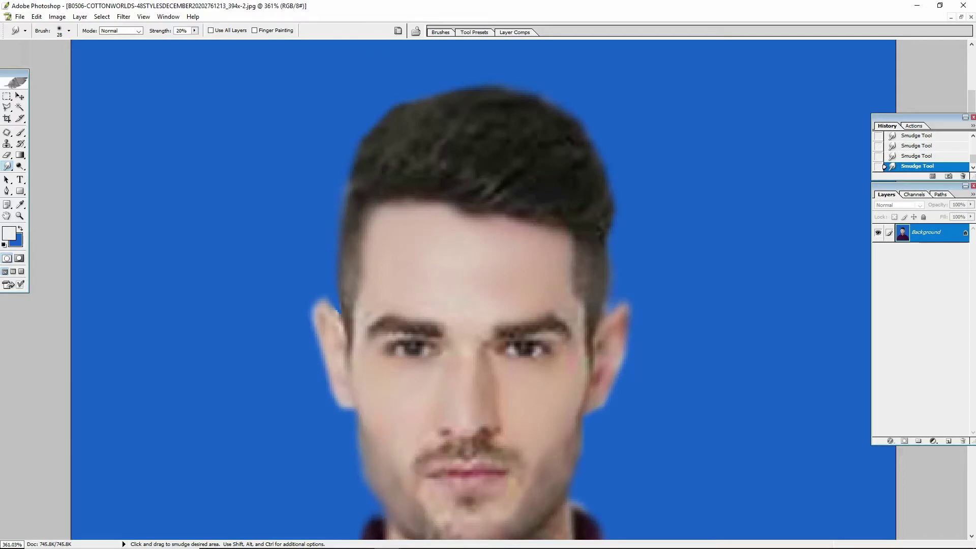
Smudge the beard, mouth and chin with a 19 px brush and refine the eyebrows and eyes with a 10 px brush
{"action": "scroll", "coordinate": [438, 516], "scroll_direction": "down", "scroll_amount": 3}
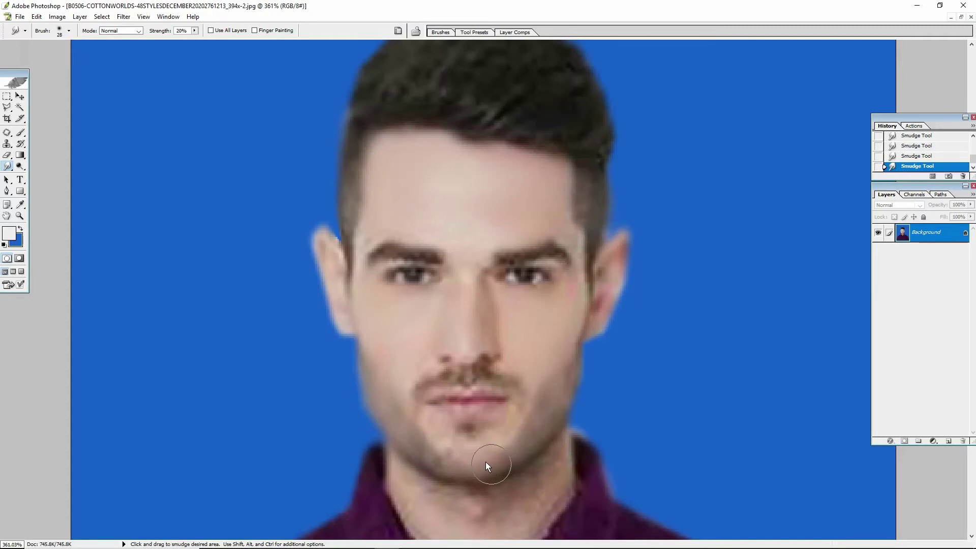
{"action": "right_click", "coordinate": [436, 435]}
{"action": "left_click_drag", "start_coordinate": [463, 426], "coordinate": [457, 426]}
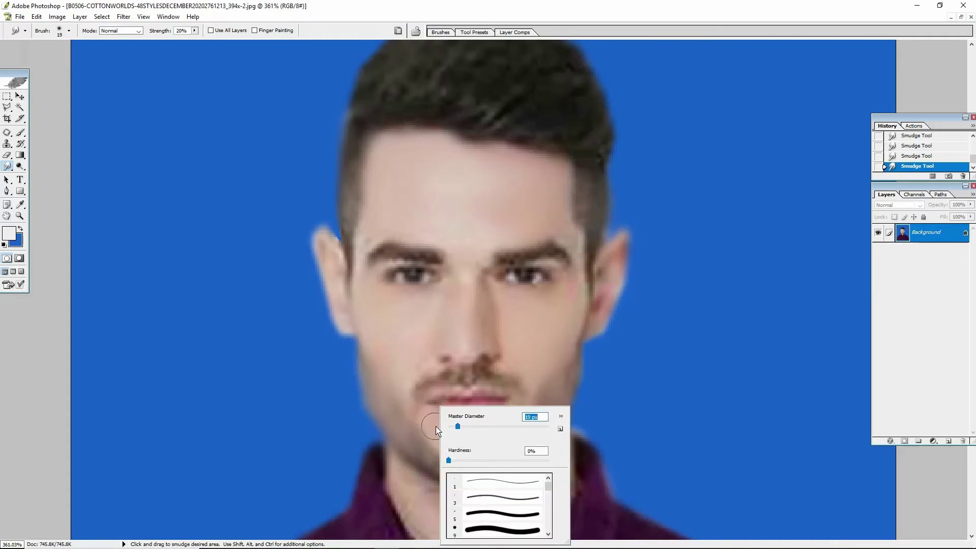
{"action": "left_click", "coordinate": [436, 427]}
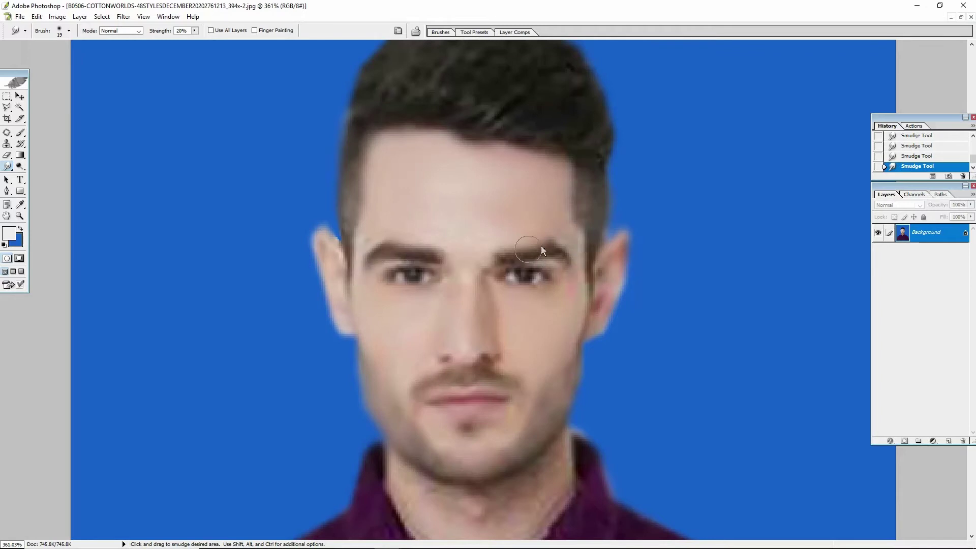
{"action": "right_click", "coordinate": [429, 286]}
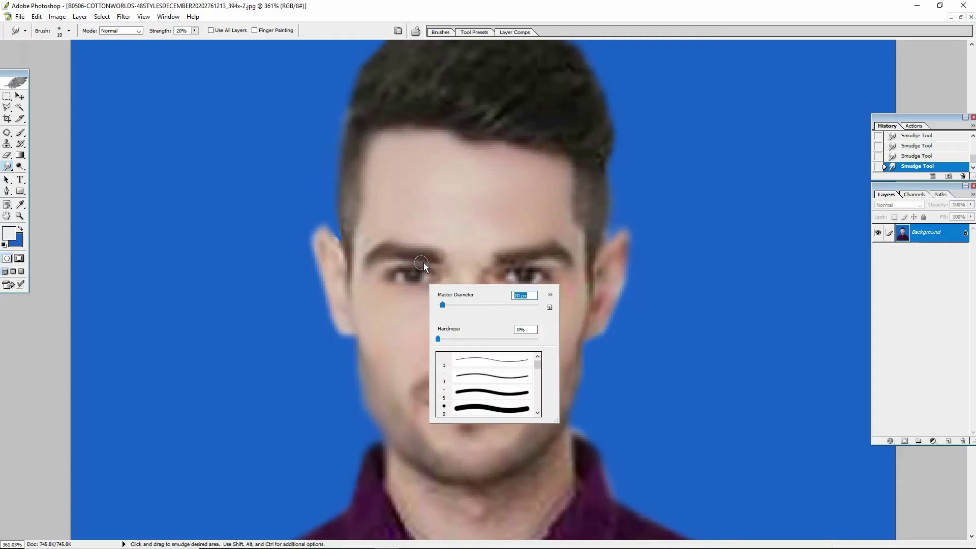
{"action": "key", "text": "Return"}
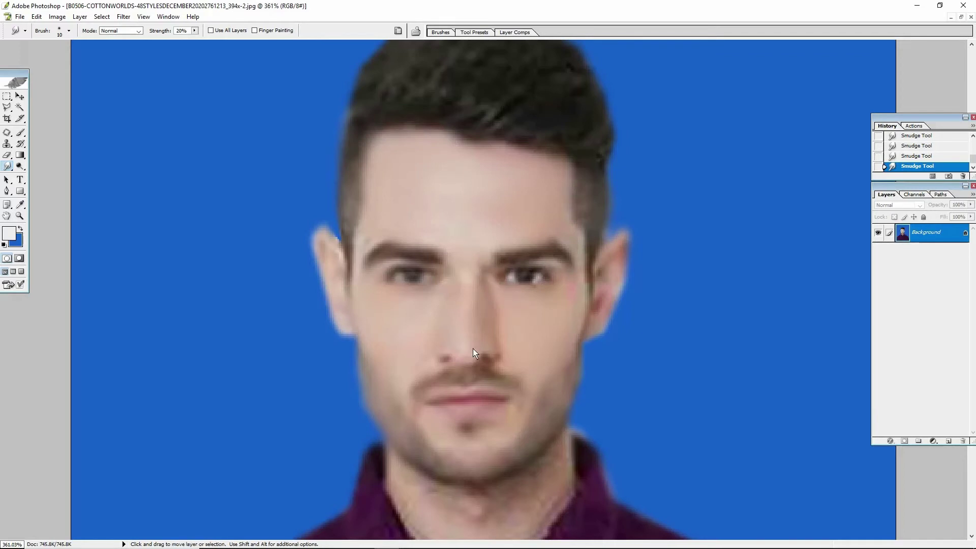
Set the Smudge brush to 32 px and smooth the skin on the neck between the collar points
{"action": "scroll", "coordinate": [421, 464], "scroll_direction": "down", "scroll_amount": 3}
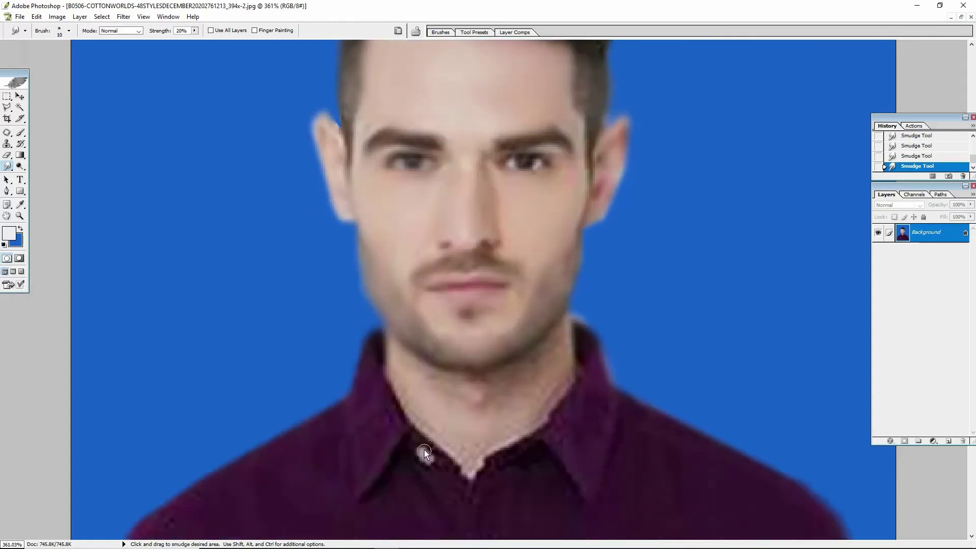
{"action": "right_click", "coordinate": [437, 391]}
{"action": "left_click", "coordinate": [459, 410]}
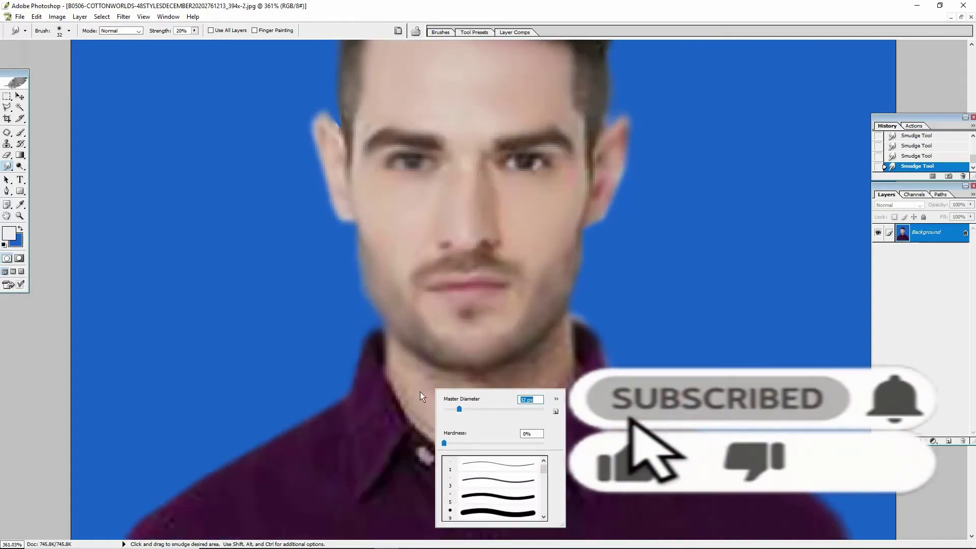
{"action": "left_click", "coordinate": [407, 364]}
{"action": "mouse_move", "coordinate": [439, 399]}
{"action": "left_mouse_down"}
{"action": "mouse_move", "coordinate": [411, 396]}
{"action": "mouse_move", "coordinate": [500, 395]}
{"action": "mouse_move", "coordinate": [510, 383]}
{"action": "mouse_move", "coordinate": [505, 396]}
{"action": "mouse_move", "coordinate": [466, 391]}
{"action": "mouse_move", "coordinate": [538, 373]}
{"action": "left_mouse_up"}
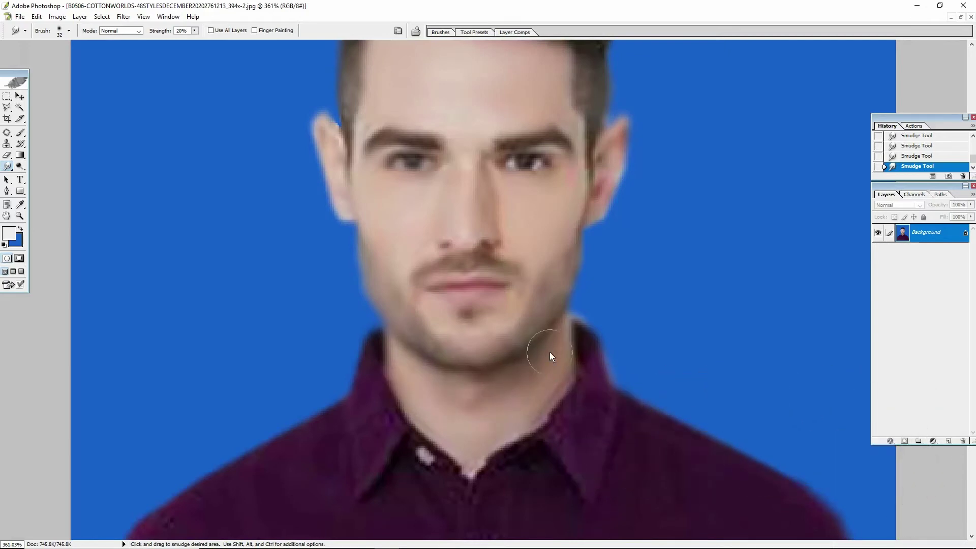
Enlarge the Smudge brush to 98 px and smooth the shirt fabric across the chest, collar and button placket
{"action": "scroll", "coordinate": [455, 460], "scroll_direction": "down", "scroll_amount": 4}
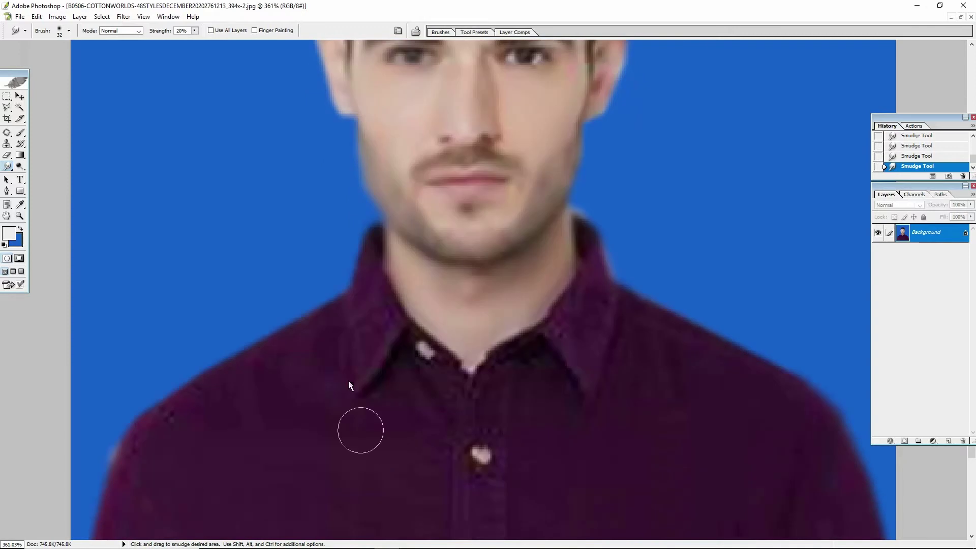
{"action": "right_click", "coordinate": [218, 441]}
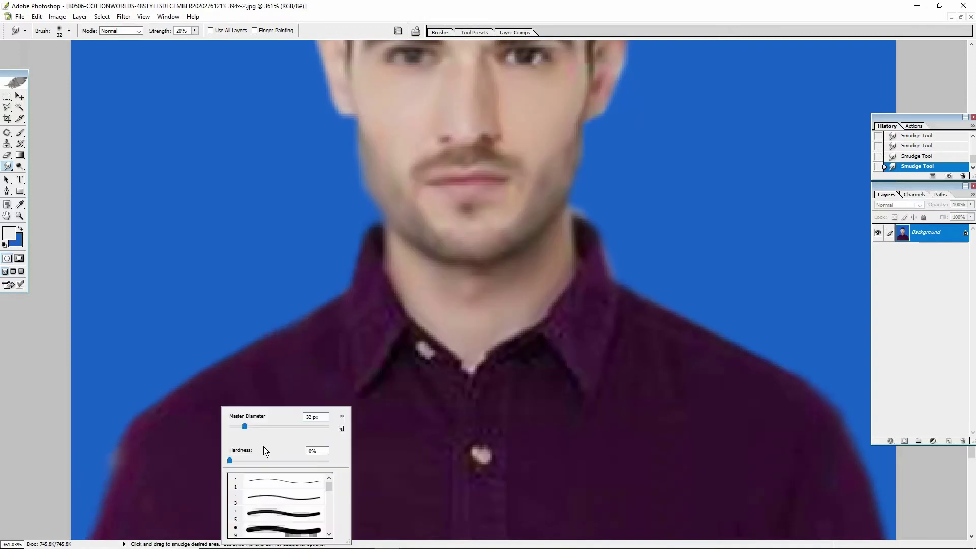
{"action": "left_click_drag", "start_coordinate": [283, 430], "coordinate": [276, 429]}
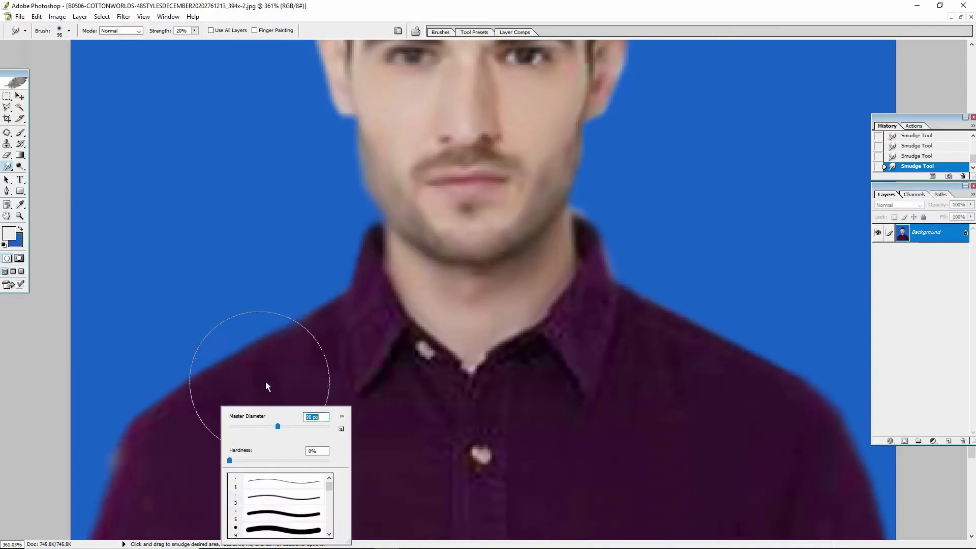
{"action": "left_click", "coordinate": [264, 408]}
{"action": "scroll", "coordinate": [264, 407], "scroll_direction": "down", "scroll_amount": 5}
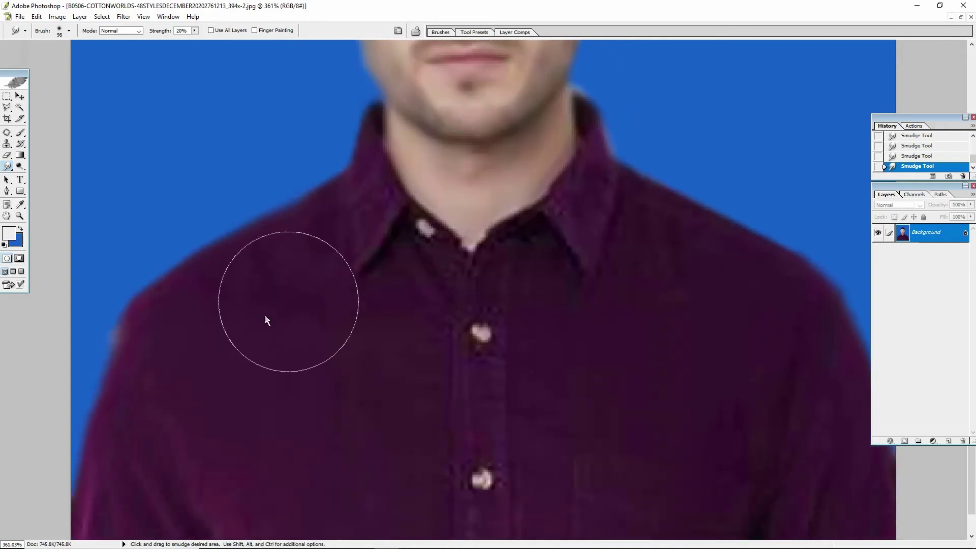
{"action": "left_click_drag", "start_coordinate": [356, 244], "coordinate": [401, 246]}
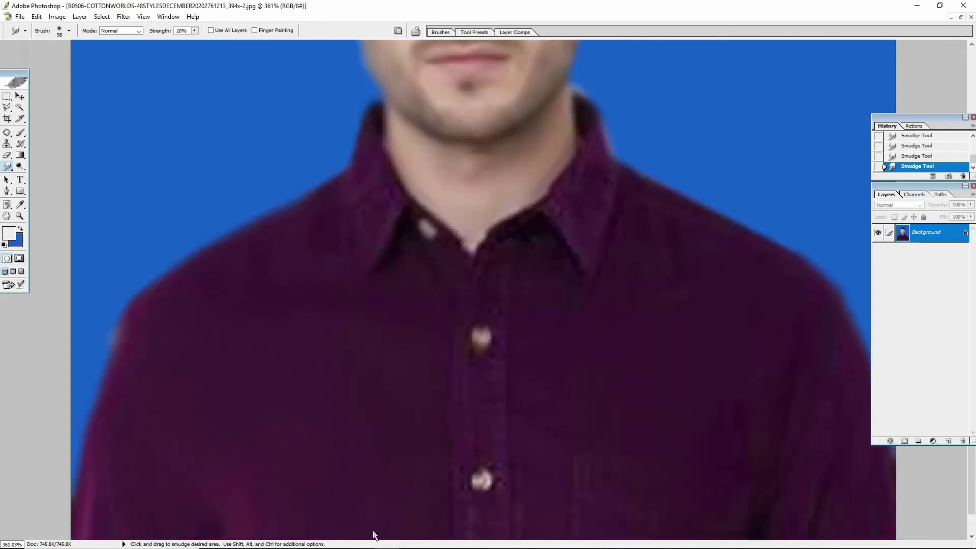
{"action": "mouse_move", "coordinate": [567, 281]}
{"action": "left_mouse_down"}
{"action": "mouse_move", "coordinate": [631, 431]}
{"action": "mouse_move", "coordinate": [587, 329]}
{"action": "left_mouse_up"}
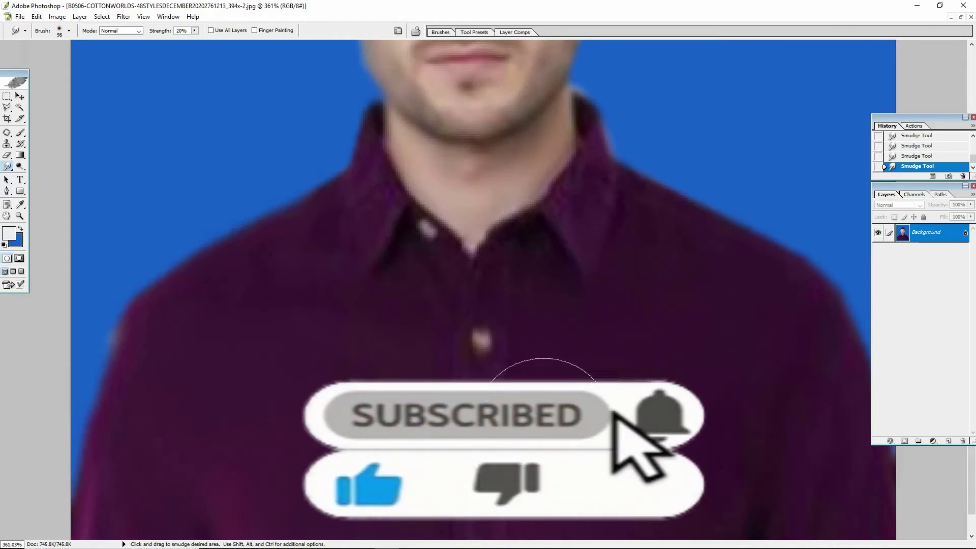
{"action": "mouse_move", "coordinate": [460, 285]}
{"action": "left_mouse_down"}
{"action": "mouse_move", "coordinate": [465, 361]}
{"action": "mouse_move", "coordinate": [477, 339]}
{"action": "mouse_move", "coordinate": [456, 422]}
{"action": "left_mouse_up"}
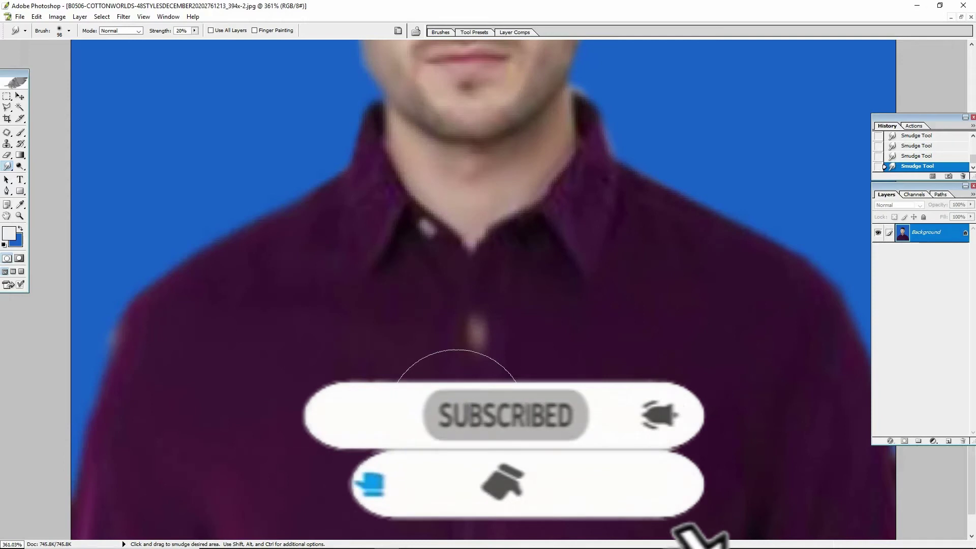
Reduce the Smudge brush to 36 px and smooth both sides of the shirt collar beside the neck
{"action": "scroll", "coordinate": [476, 358], "scroll_direction": "up", "scroll_amount": 4}
{"action": "right_click", "coordinate": [379, 365]}
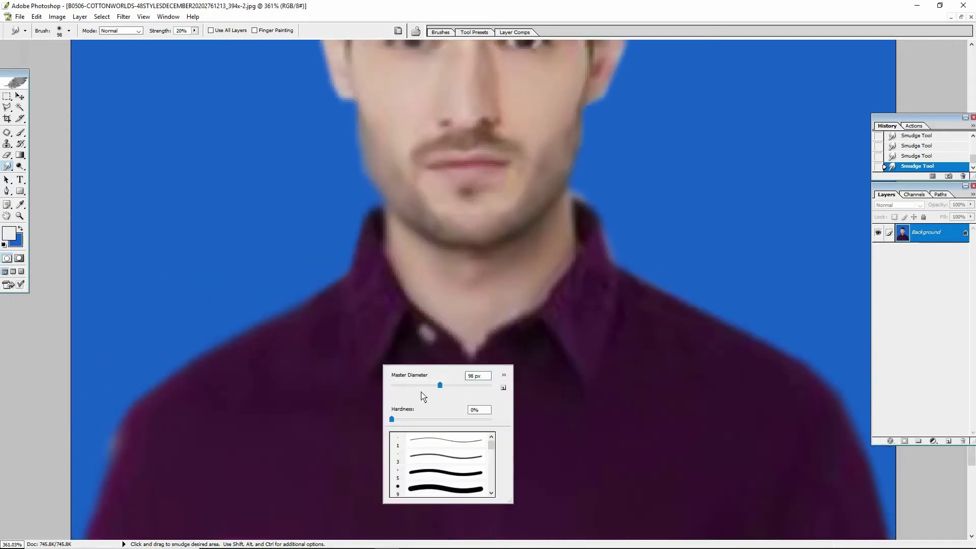
{"action": "left_click_drag", "start_coordinate": [417, 387], "coordinate": [400, 386]}
{"action": "left_click", "coordinate": [409, 387]}
{"action": "mouse_move", "coordinate": [367, 270]}
{"action": "left_mouse_down"}
{"action": "mouse_move", "coordinate": [375, 342]}
{"action": "mouse_move", "coordinate": [376, 270]}
{"action": "left_mouse_up"}
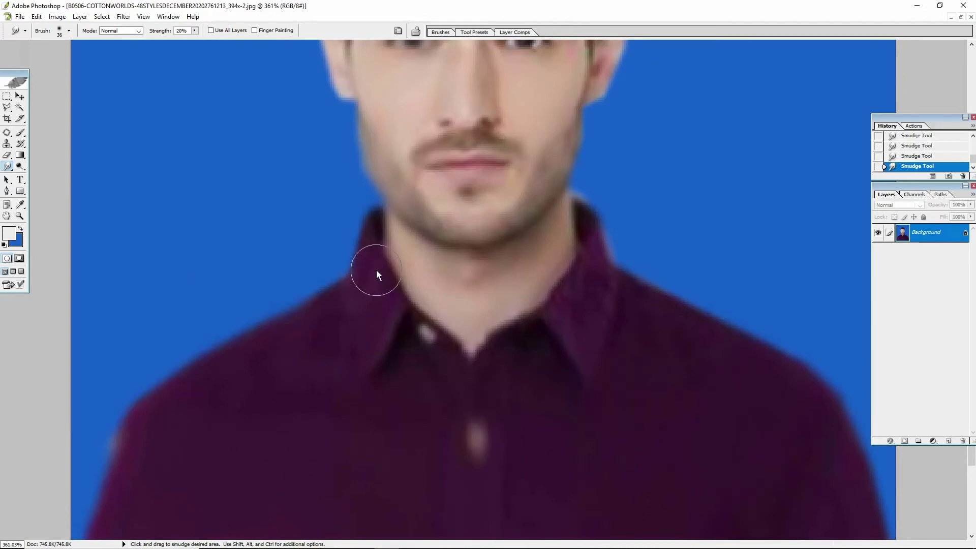
{"action": "left_click_drag", "start_coordinate": [580, 209], "coordinate": [553, 341]}
Smudge the hair outline with the 36 px brush, softening its edge against the blue backdrop over the crown and down both temples
{"action": "scroll", "coordinate": [490, 263], "scroll_direction": "down", "scroll_amount": 6}
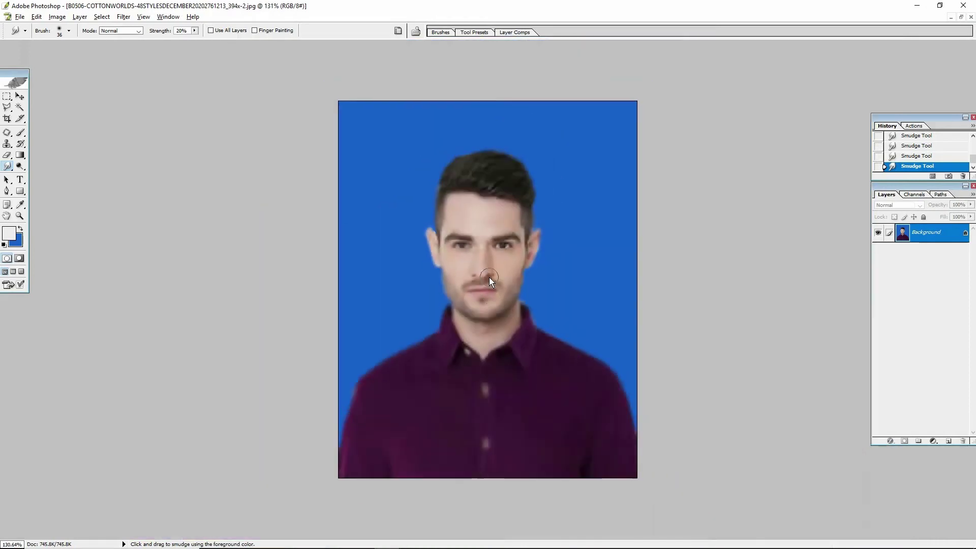
{"action": "scroll", "coordinate": [480, 285], "scroll_direction": "up", "scroll_amount": 2}
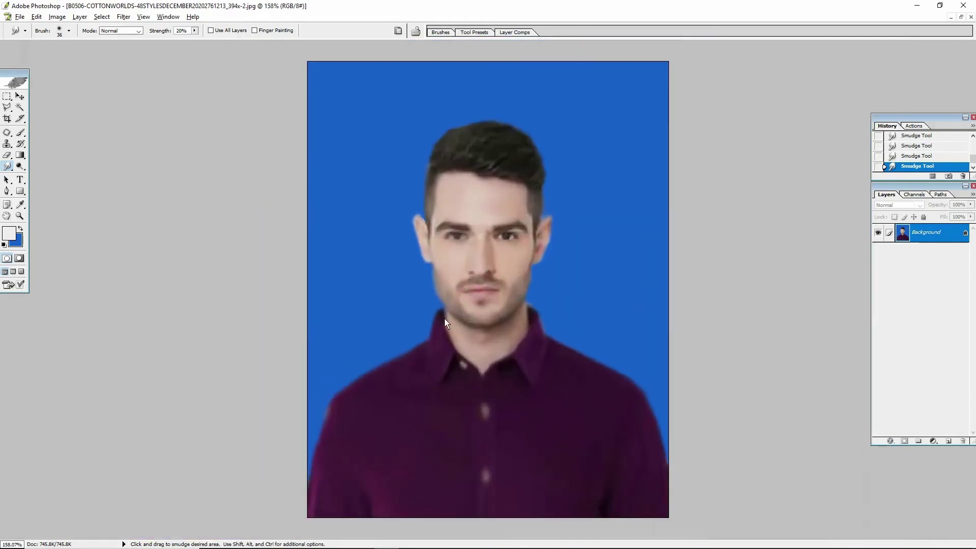
{"action": "key", "text": "ctrl+plus"}
{"action": "key", "text": "ctrl+plus"}
{"action": "mouse_move", "coordinate": [395, 263]}
{"action": "left_mouse_down"}
{"action": "mouse_move", "coordinate": [545, 241]}
{"action": "mouse_move", "coordinate": [441, 224]}
{"action": "mouse_move", "coordinate": [335, 293]}
{"action": "mouse_move", "coordinate": [397, 231]}
{"action": "mouse_move", "coordinate": [534, 207]}
{"action": "mouse_move", "coordinate": [565, 248]}
{"action": "mouse_move", "coordinate": [382, 293]}
{"action": "mouse_move", "coordinate": [558, 286]}
{"action": "mouse_move", "coordinate": [446, 299]}
{"action": "mouse_move", "coordinate": [537, 291]}
{"action": "mouse_move", "coordinate": [614, 340]}
{"action": "mouse_move", "coordinate": [643, 340]}
{"action": "left_mouse_up"}
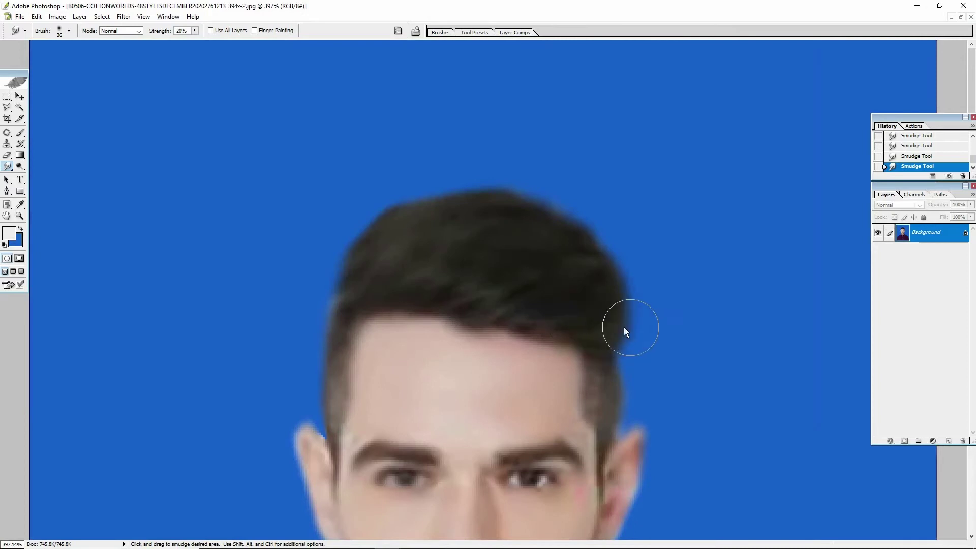
{"action": "left_click_drag", "start_coordinate": [618, 379], "coordinate": [605, 422]}
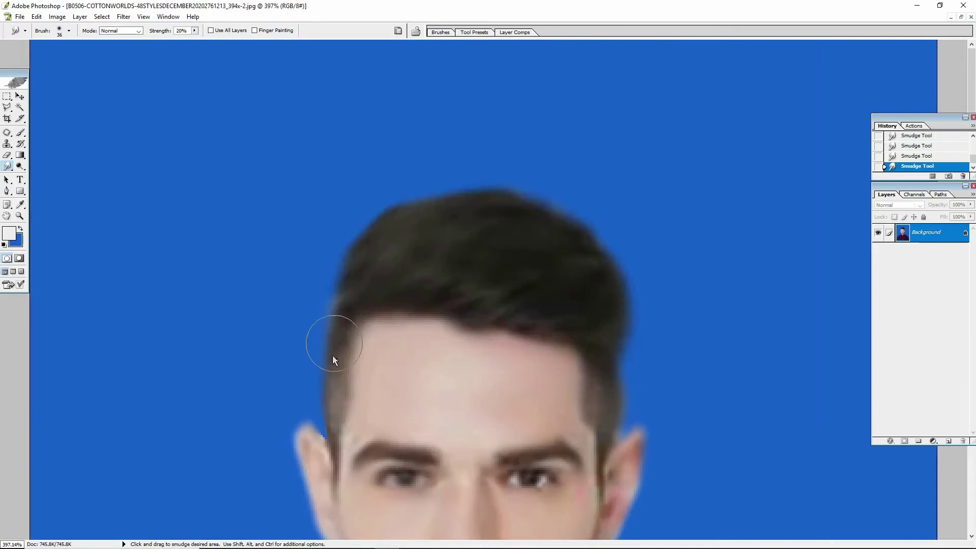
{"action": "left_click_drag", "start_coordinate": [334, 406], "coordinate": [345, 315]}
{"action": "left_click_drag", "start_coordinate": [368, 275], "coordinate": [389, 229]}
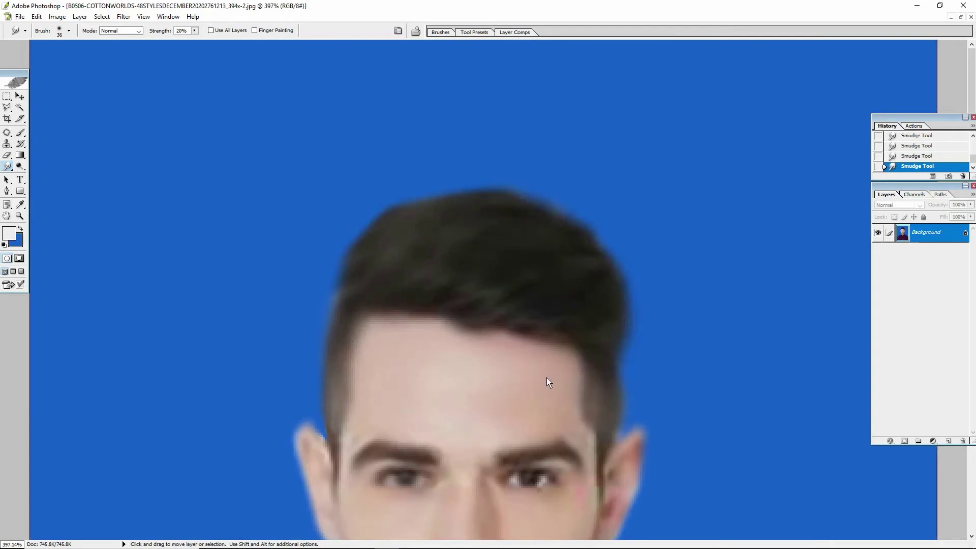
Smudge the outer edges of both ears with the 36 px brush to blend them into the blue backdrop
{"action": "left_click_drag", "start_coordinate": [623, 523], "coordinate": [622, 456]}
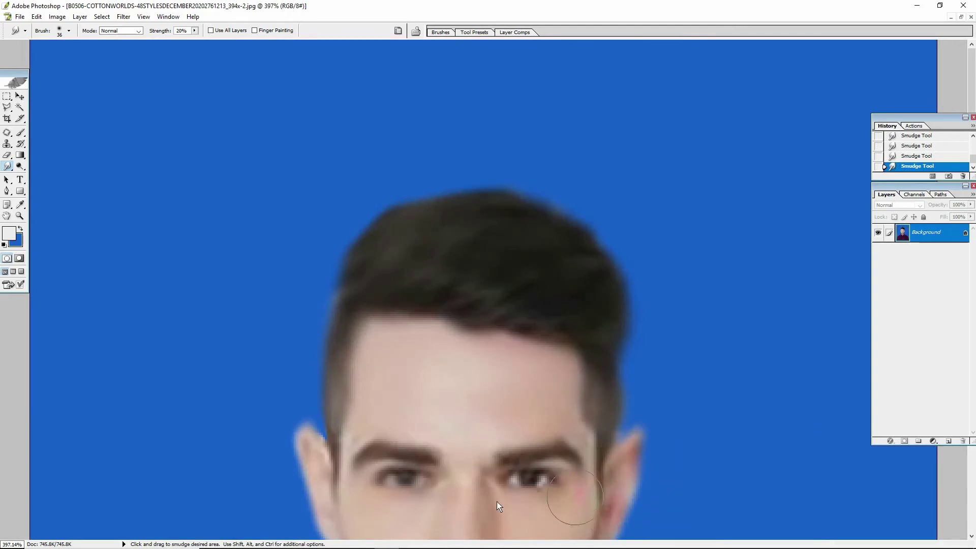
{"action": "mouse_move", "coordinate": [305, 455]}
{"action": "left_mouse_down"}
{"action": "mouse_move", "coordinate": [310, 448]}
{"action": "mouse_move", "coordinate": [304, 456]}
{"action": "left_mouse_up"}
{"action": "left_click_drag", "start_coordinate": [302, 490], "coordinate": [307, 524]}
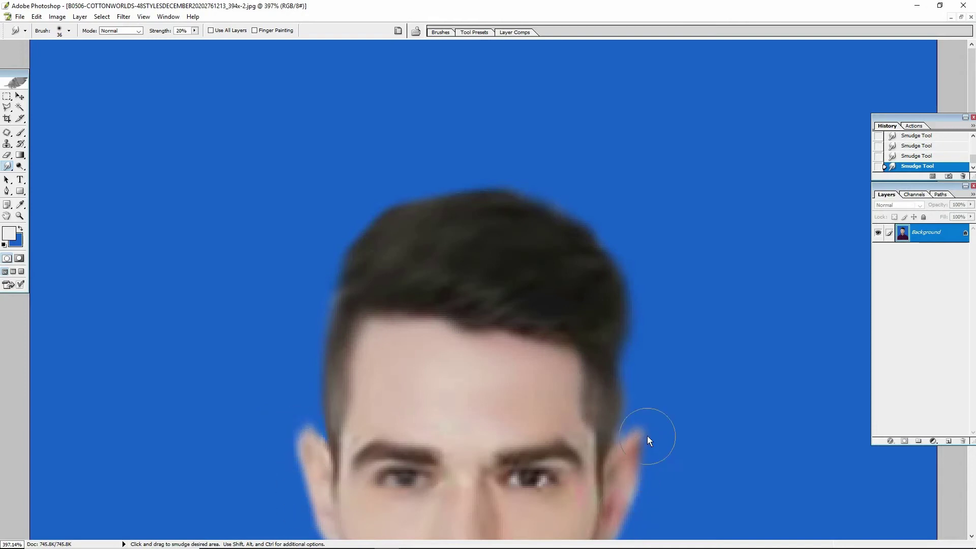